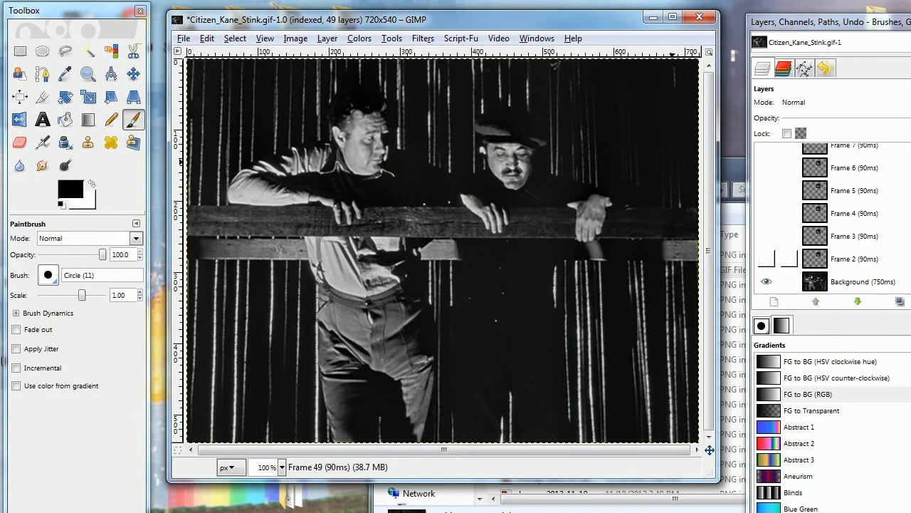
Bring the layers dock fully on screen and narrow it so it fits beside the image window.
drag(840, 21, 732, 12)
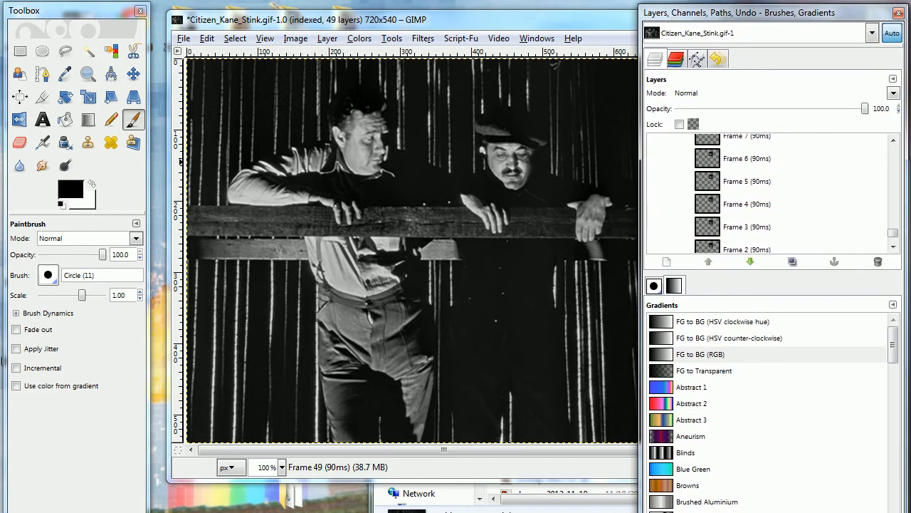
drag(637, 71, 724, 71)
click(893, 247)
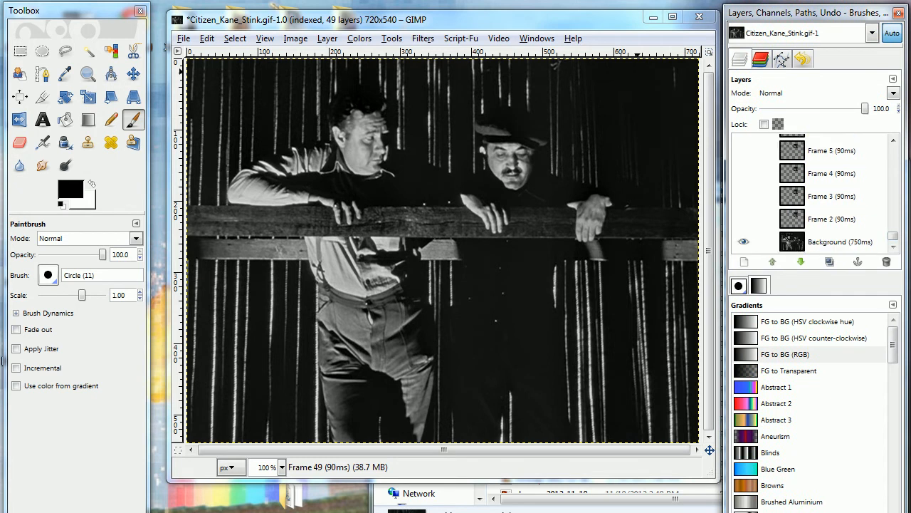
Look at Citizen_Kane_Stink in the stinks folder, view the animated GIF in Firefox, and return to GIMP.
click(495, 499)
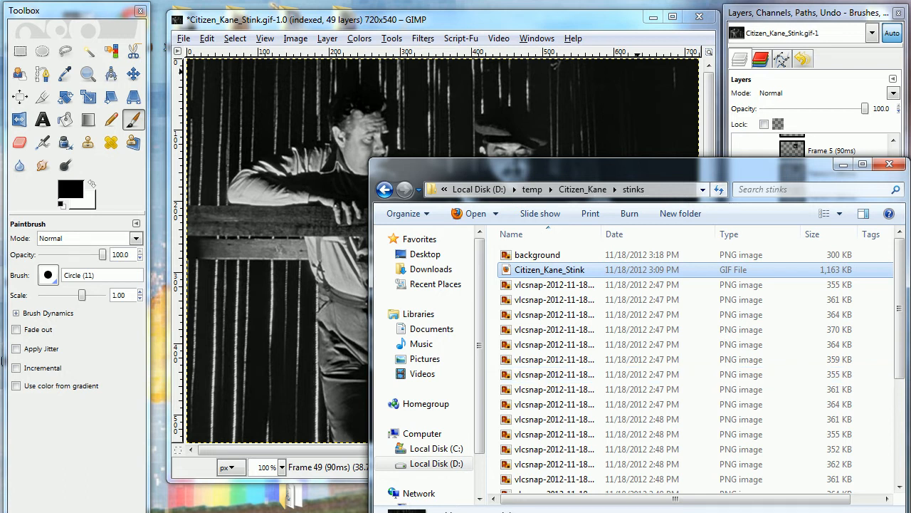
click(808, 13)
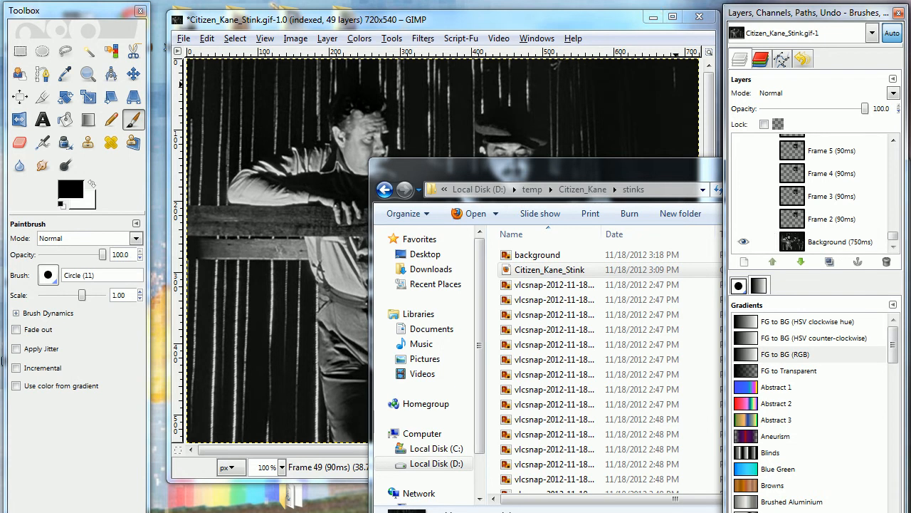
click(563, 19)
click(167, 512)
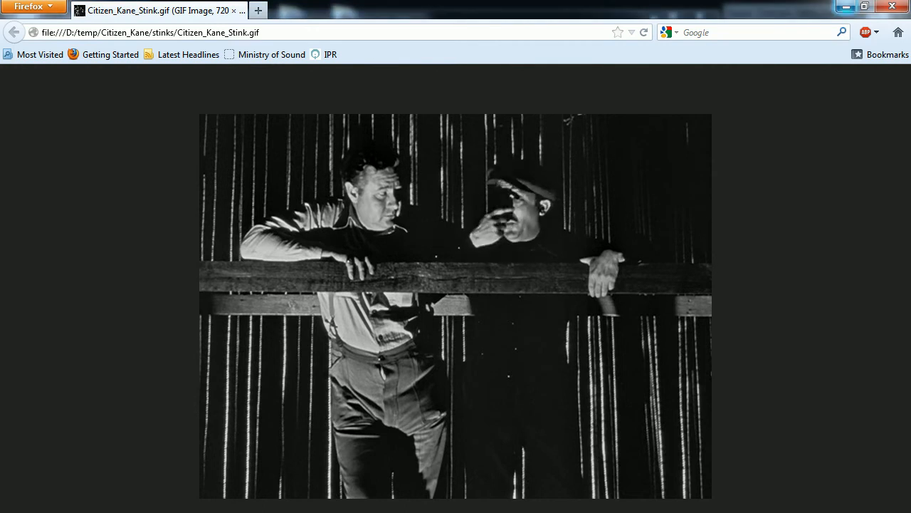
click(846, 7)
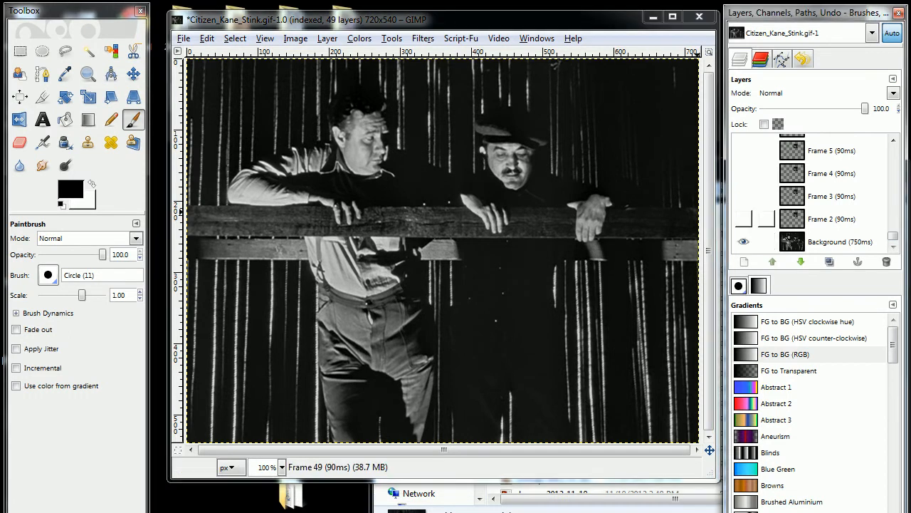
Select the Frame 2 layer, hide the Background layer and make Frame 2 visible.
click(830, 219)
click(744, 242)
click(744, 220)
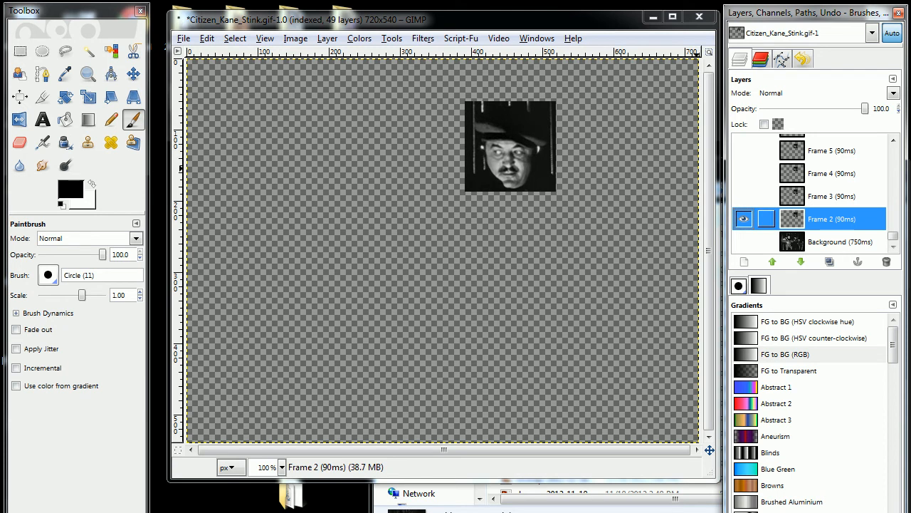
right_click(811, 219)
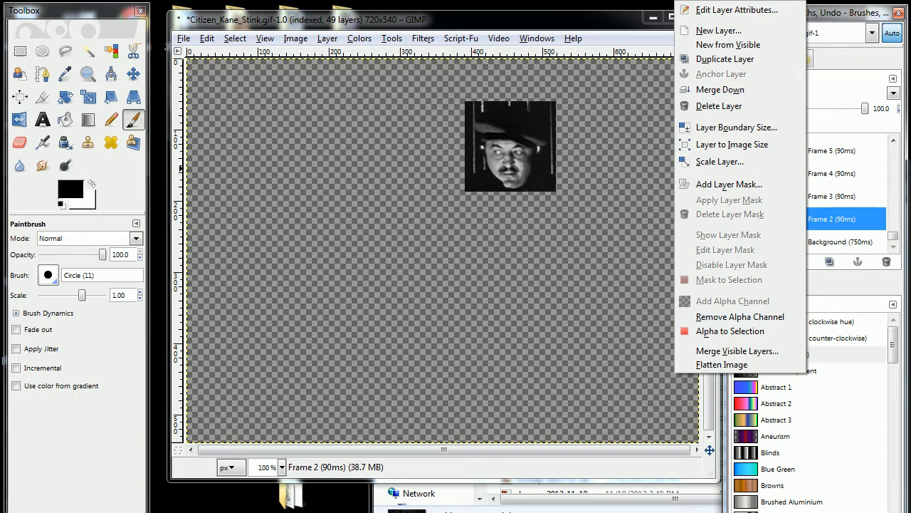
key(Escape)
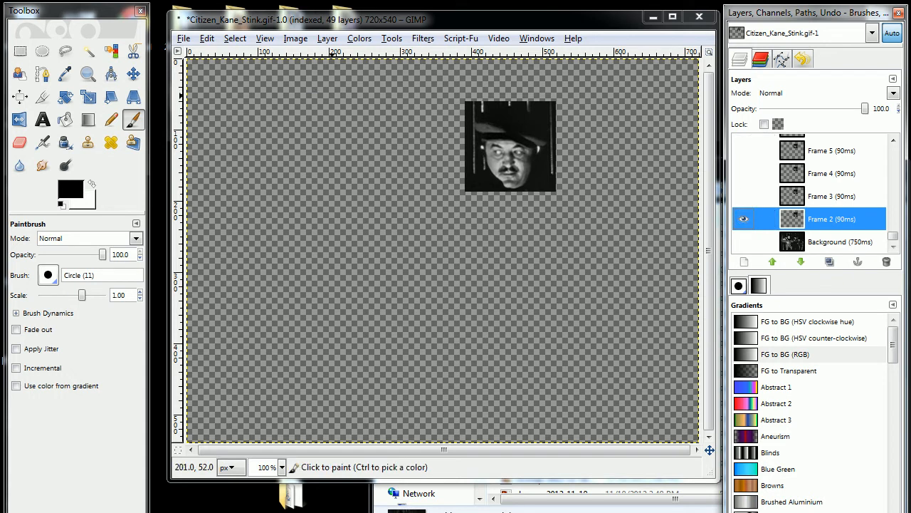
Make the Frame 3, Frame 4, Frame 5 and Background layers visible.
click(743, 196)
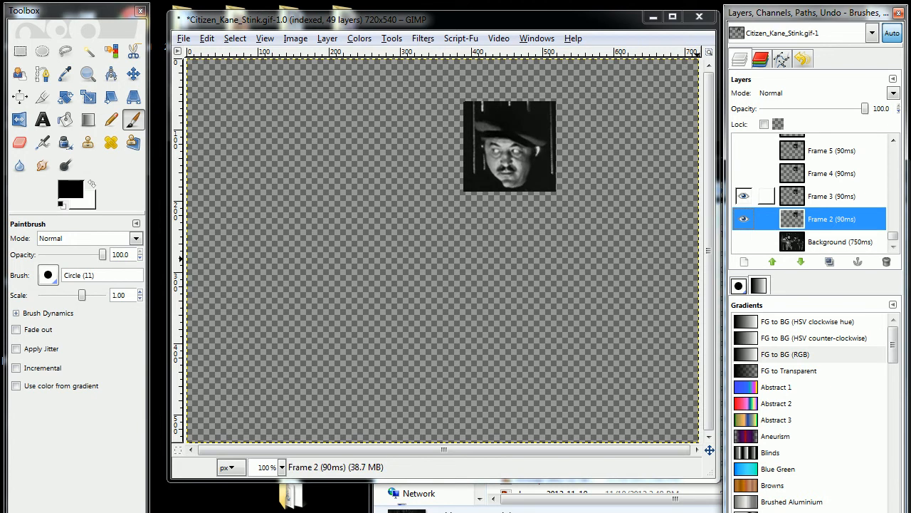
click(743, 173)
click(743, 151)
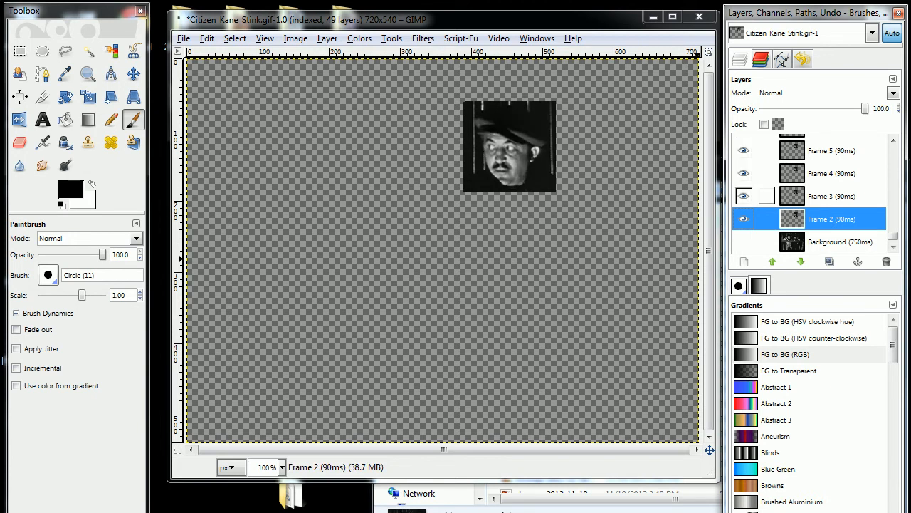
click(743, 242)
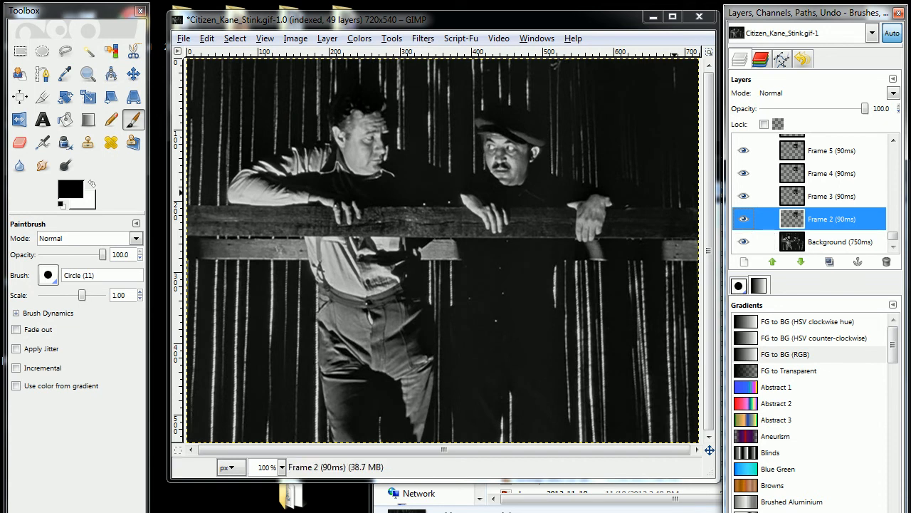
Switch the visibility of Frame 5 off and on repeatedly to compare it with the frames beneath.
click(743, 150)
click(743, 150)
click(743, 150)
click(743, 150)
click(744, 150)
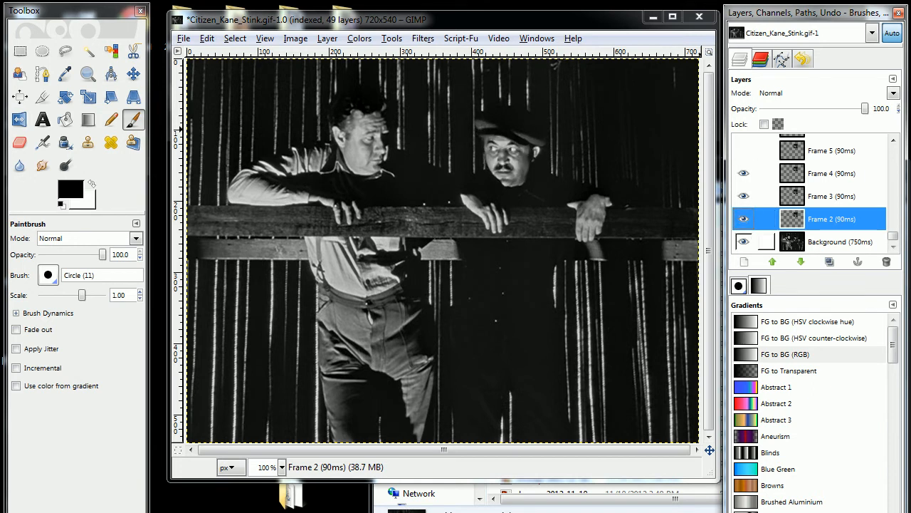
Hide the Background layer and make the Frame 5, Frame 6 and Frame 7 layers visible.
click(743, 241)
click(743, 150)
scroll(743, 150, up, 1)
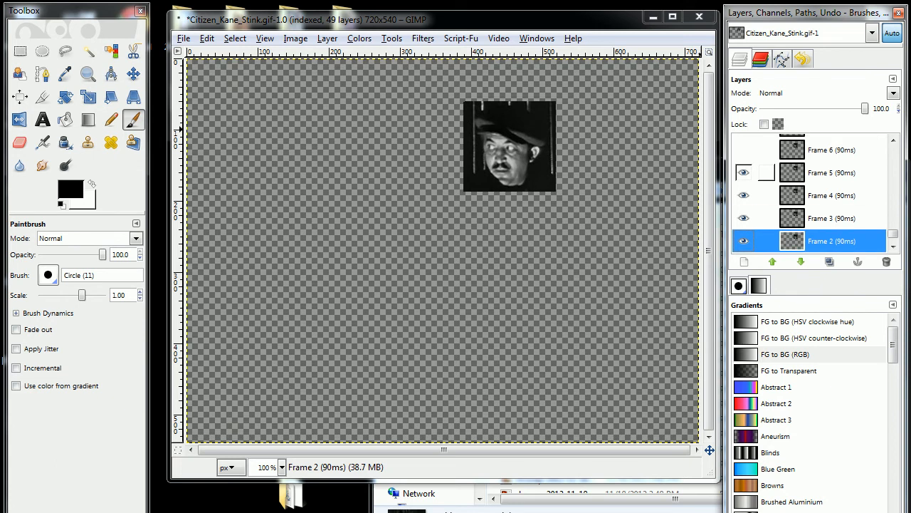
click(743, 151)
scroll(743, 149, up, 1)
click(743, 150)
Make the layers Frame 11 through Frame 16 visible, along with the Background layer.
scroll(743, 150, up, 5)
click(744, 165)
scroll(743, 166, up, 1)
click(744, 165)
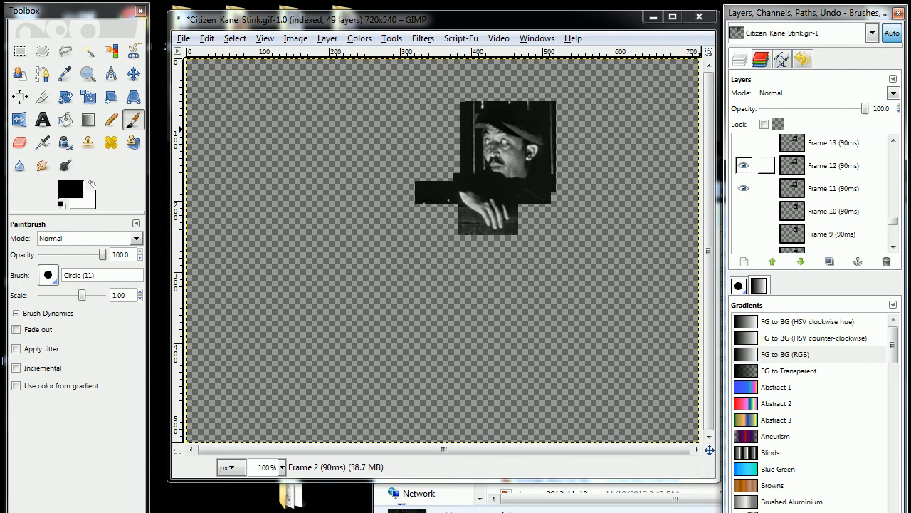
scroll(743, 165, up, 1)
click(743, 164)
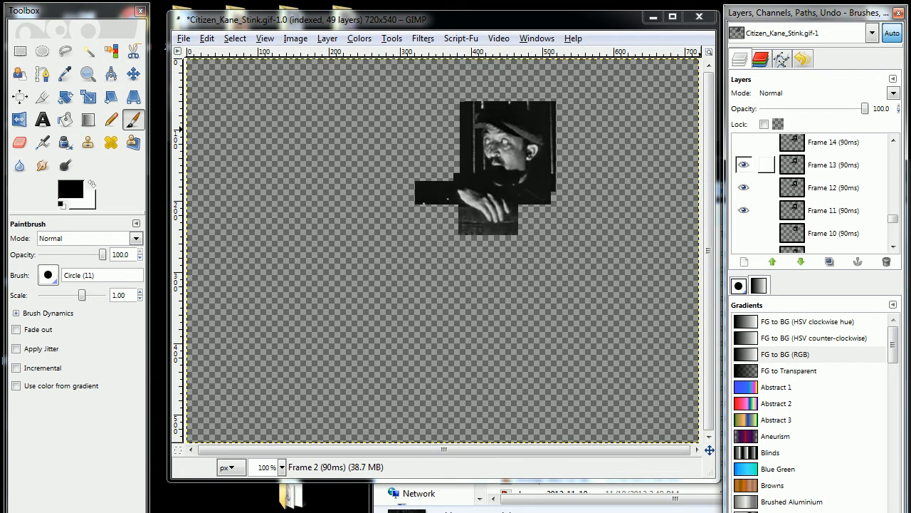
click(743, 143)
scroll(743, 160, up, 1)
click(743, 142)
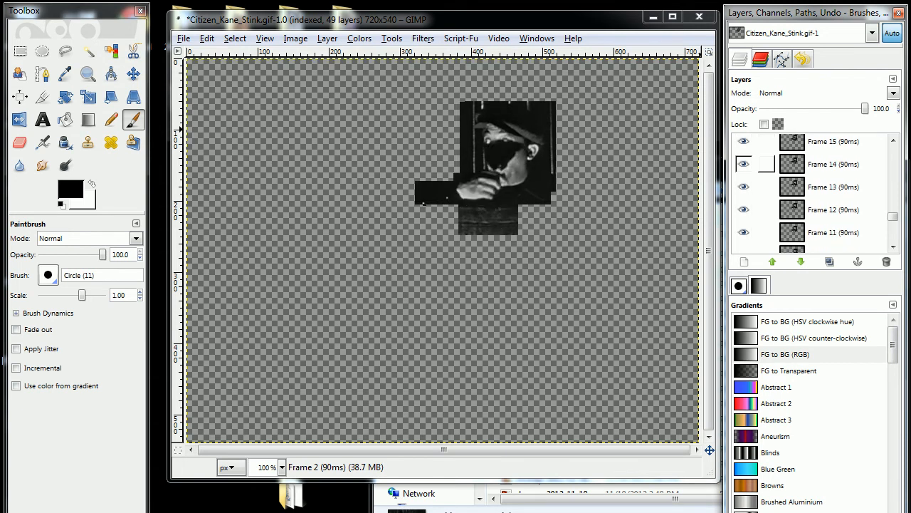
scroll(743, 153, up, 2)
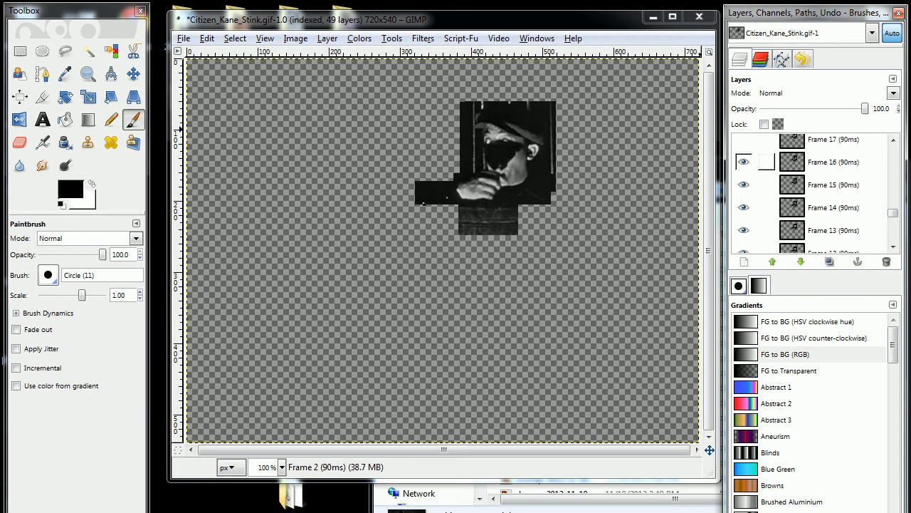
click(744, 162)
scroll(743, 171, down, 12)
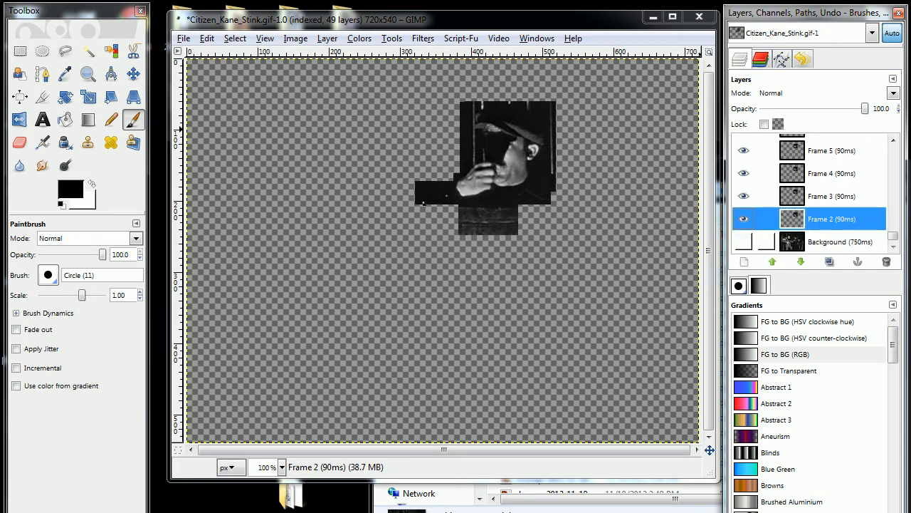
click(744, 241)
scroll(744, 199, up, 9)
scroll(815, 192, up, 4)
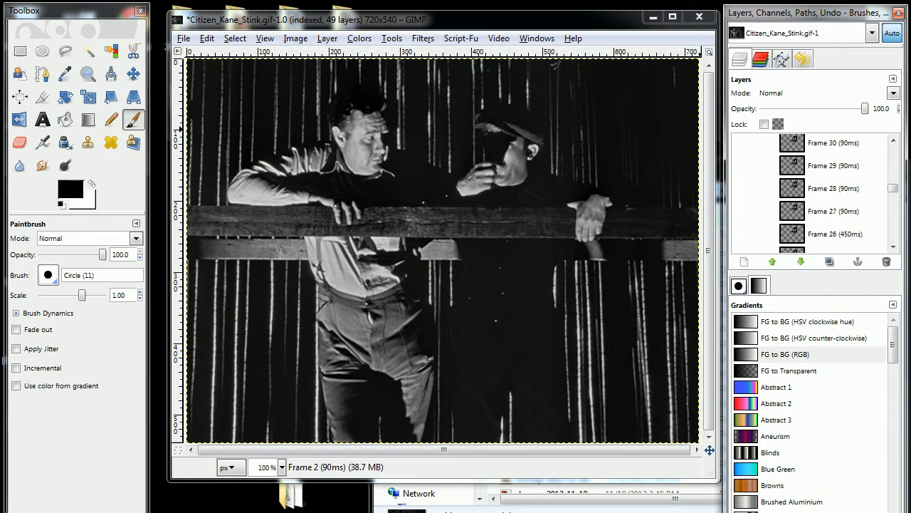
scroll(815, 192, down, 3)
click(422, 39)
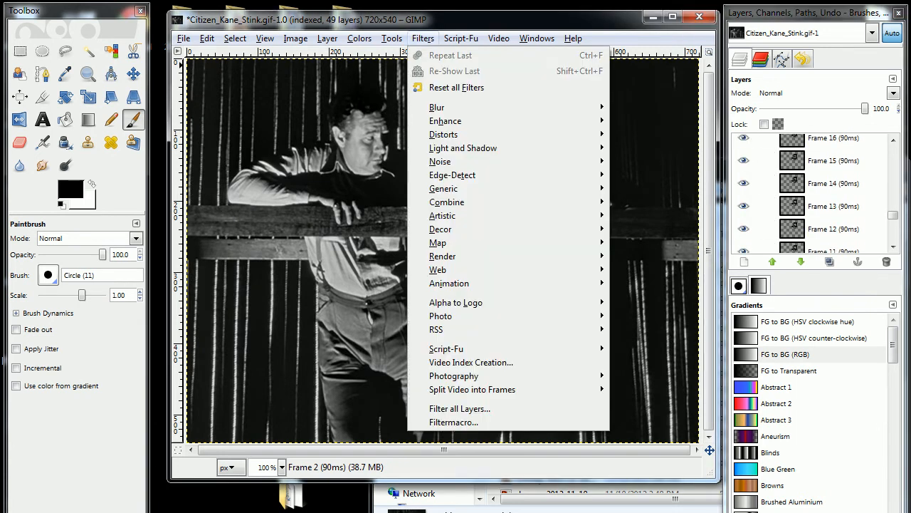
mouse_move(392, 38)
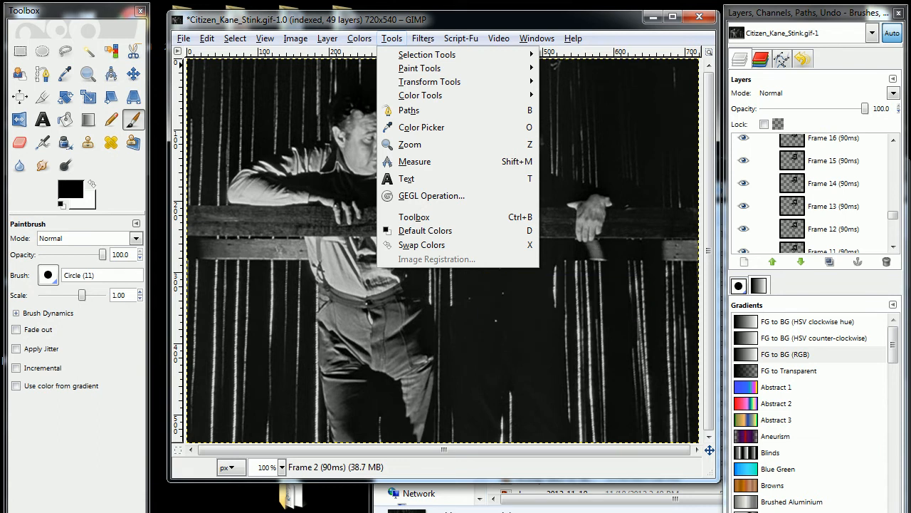
click(657, 157)
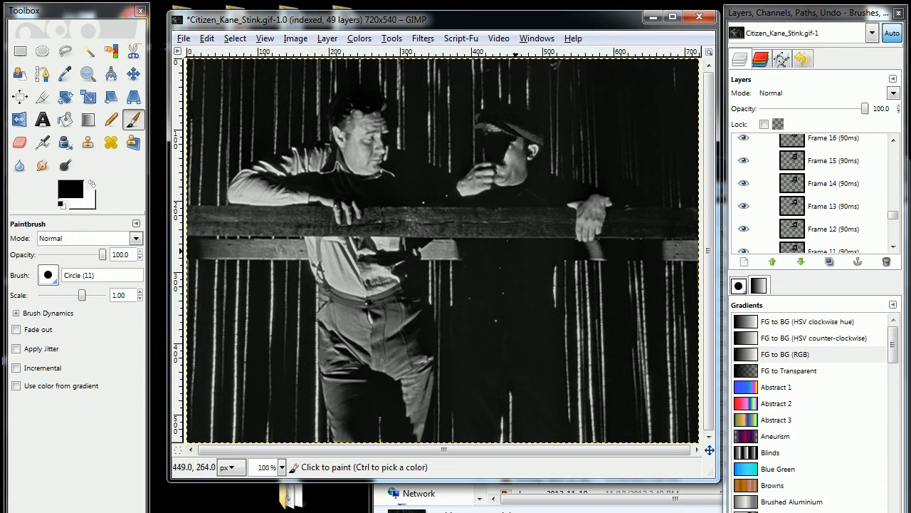
scroll(743, 184, down, 5)
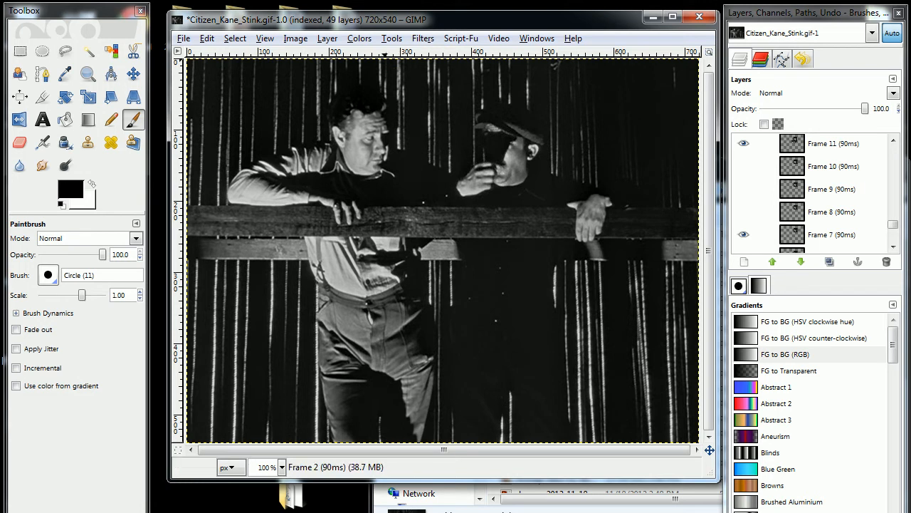
Preview the layer animation with the Animation Playback filter, stop it and close the preview.
click(392, 39)
mouse_move(423, 38)
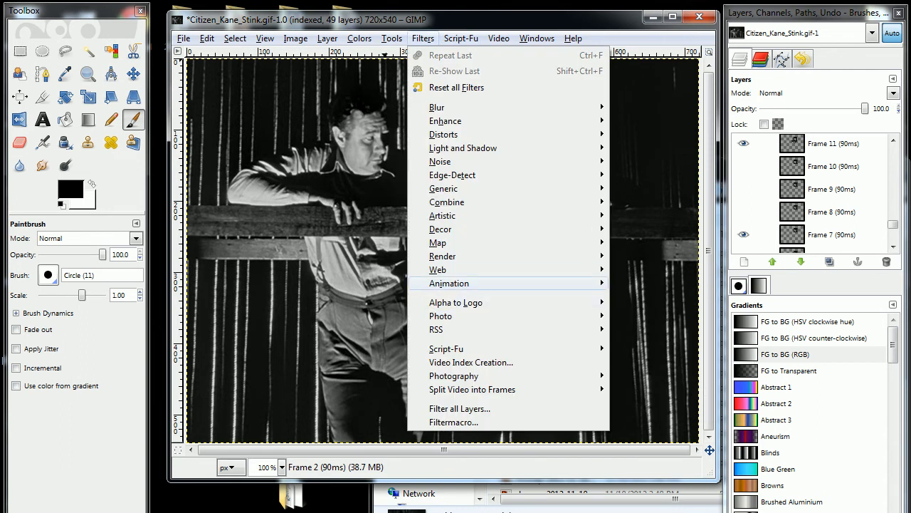
mouse_move(452, 283)
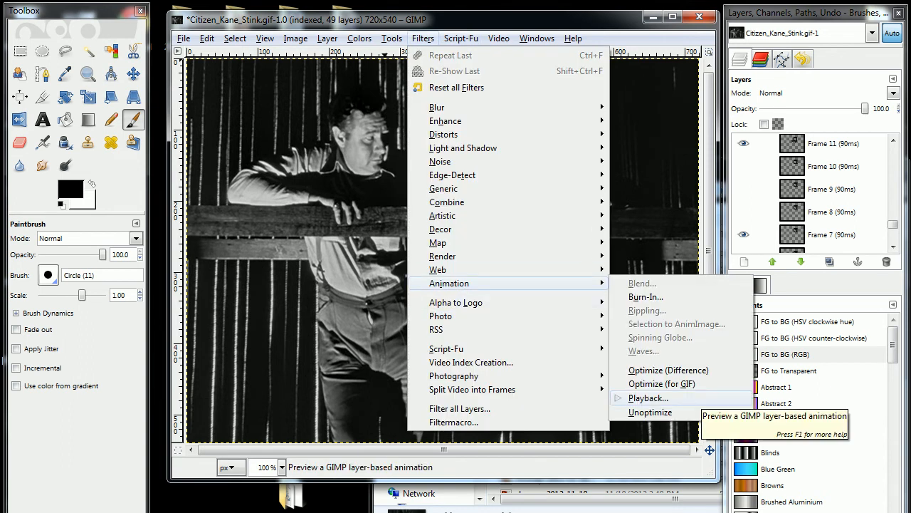
click(644, 398)
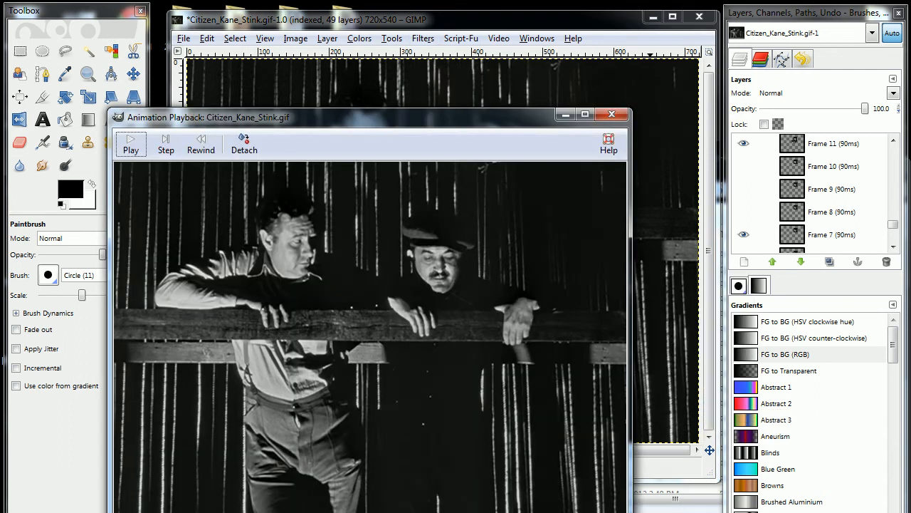
drag(271, 117, 243, 45)
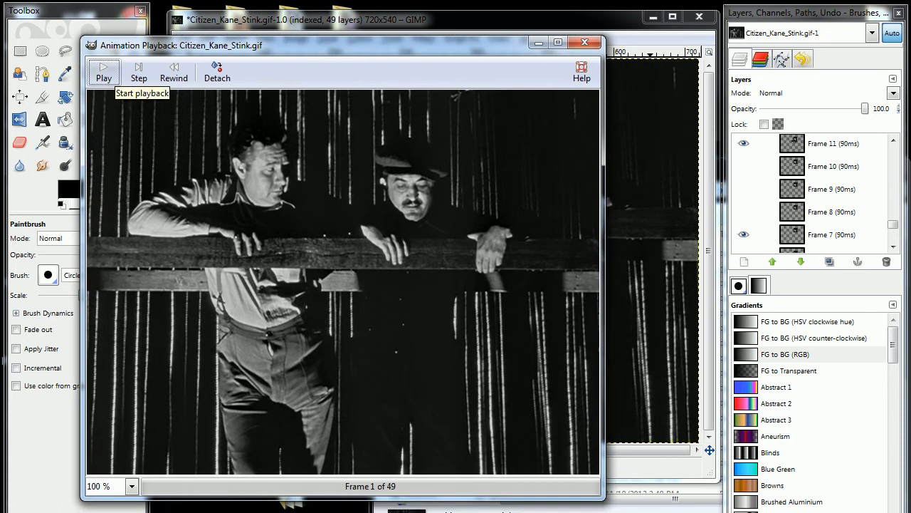
click(104, 71)
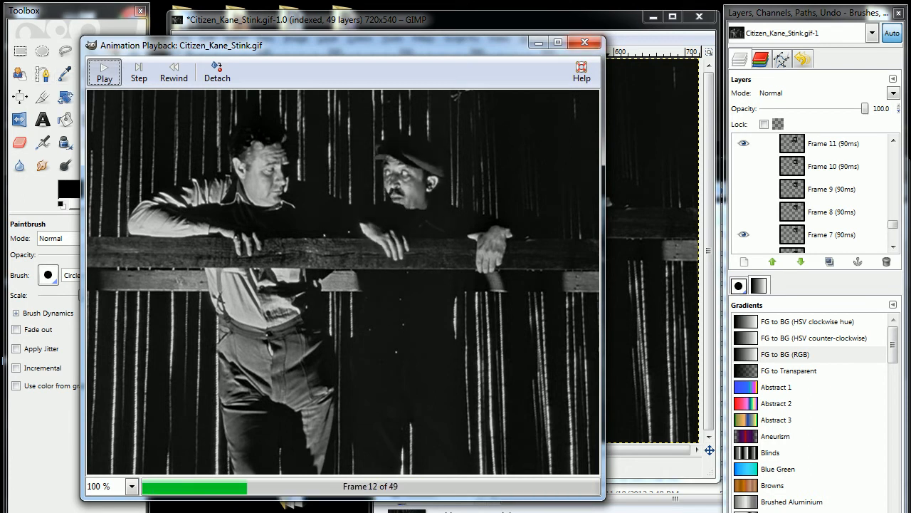
click(104, 71)
click(585, 42)
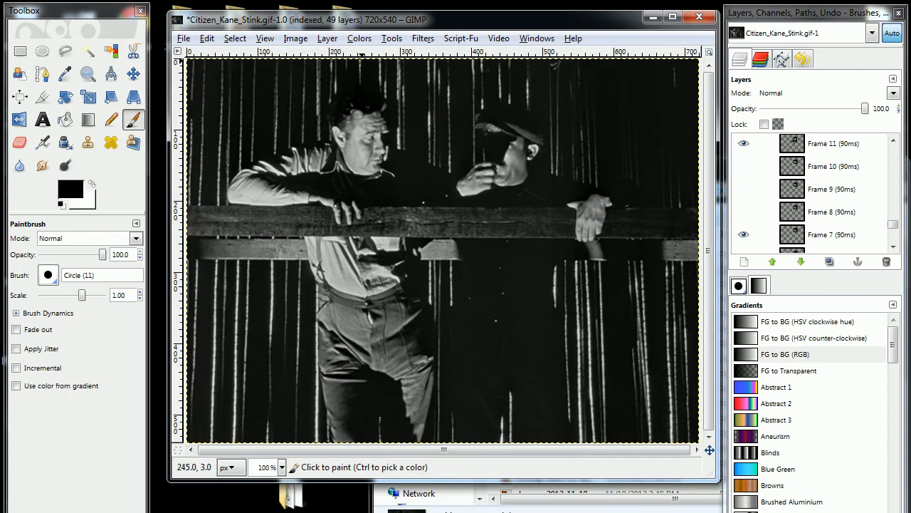
Convert the image from indexed colors to RGB mode.
click(295, 38)
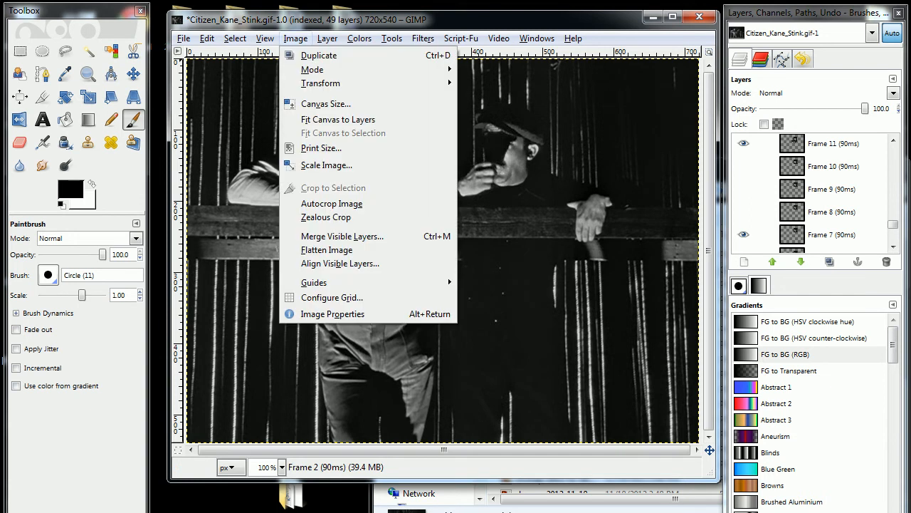
mouse_move(314, 69)
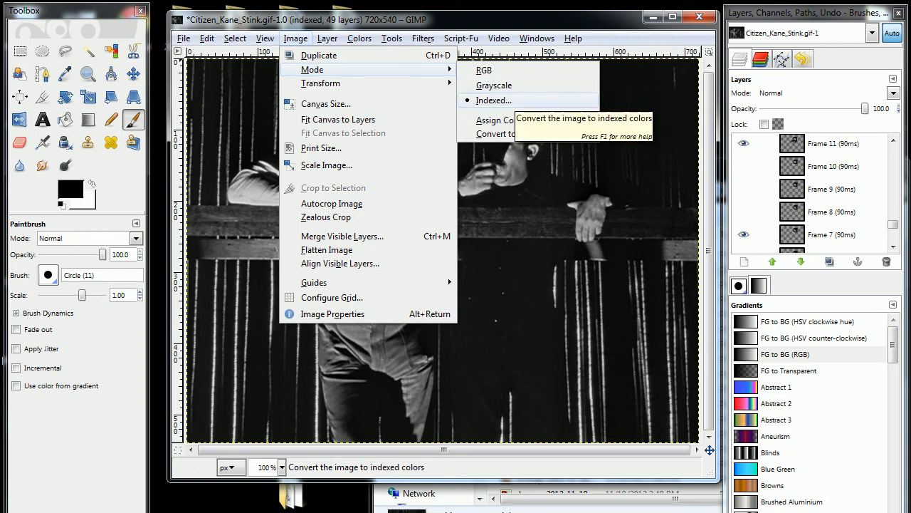
click(502, 101)
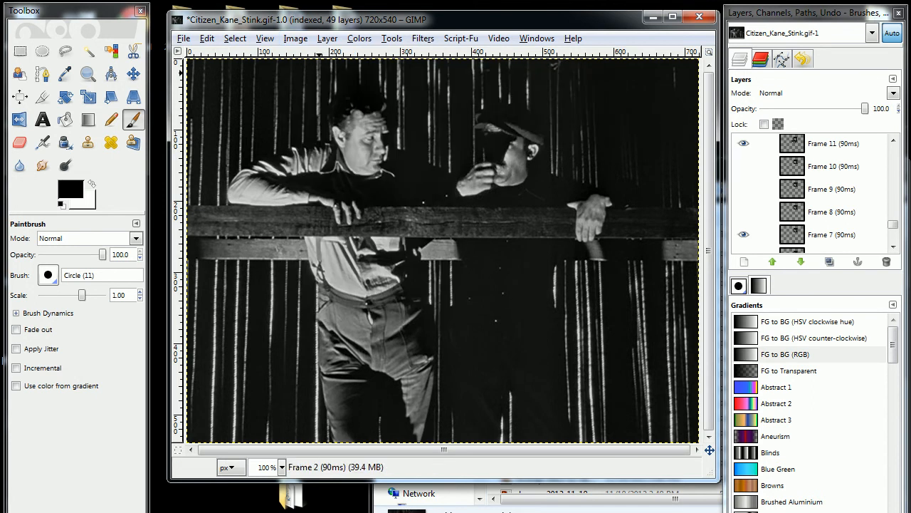
click(295, 38)
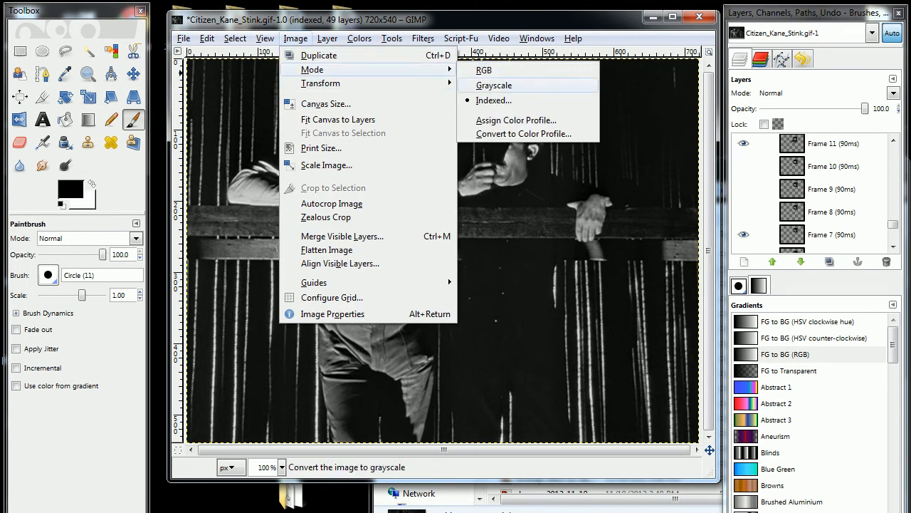
click(484, 69)
click(295, 38)
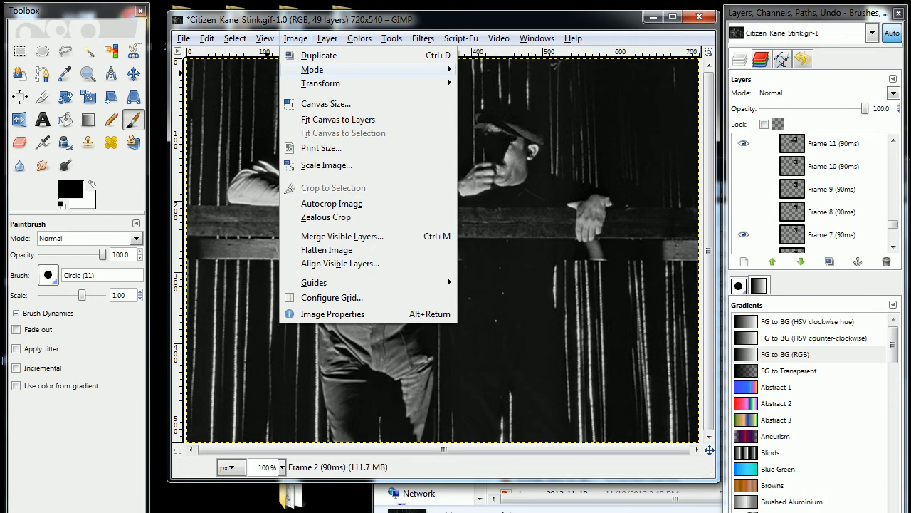
Convert the image to indexed colors with an optimum palette of 255 colors and Floyd-Steinberg (normal) dithering.
click(492, 103)
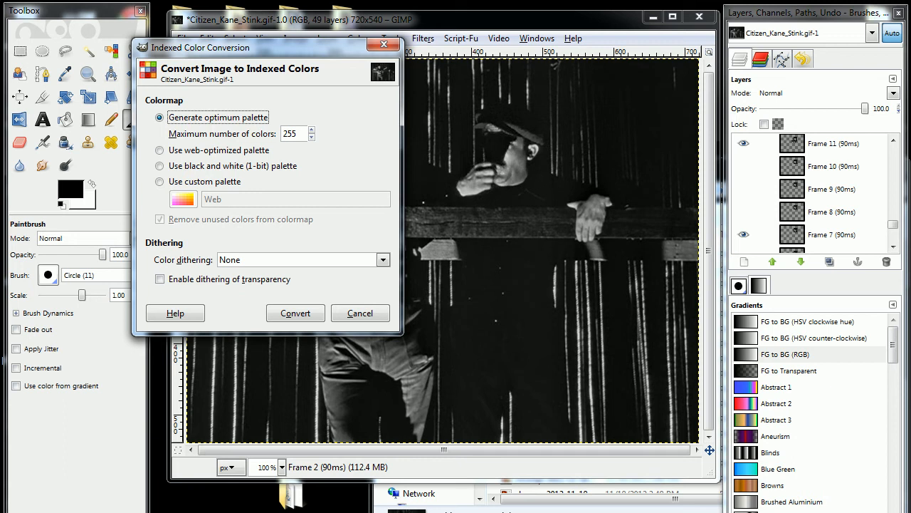
click(383, 260)
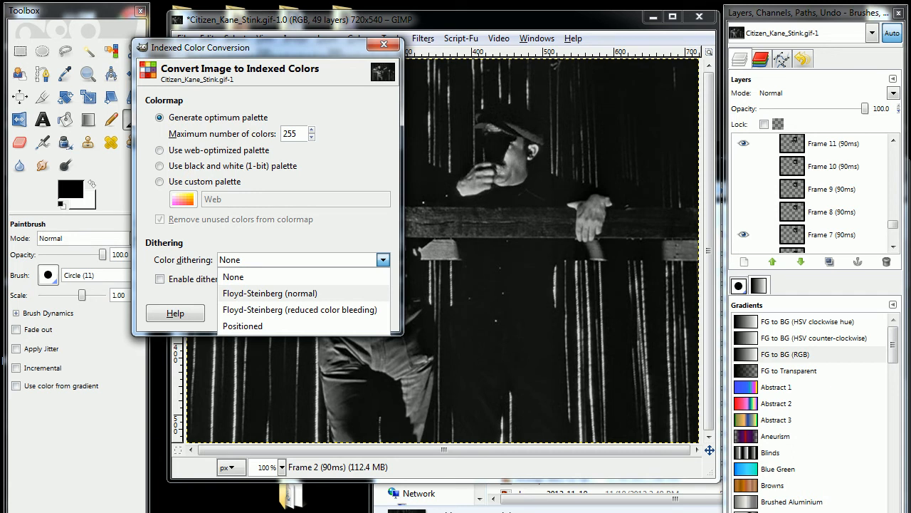
click(270, 292)
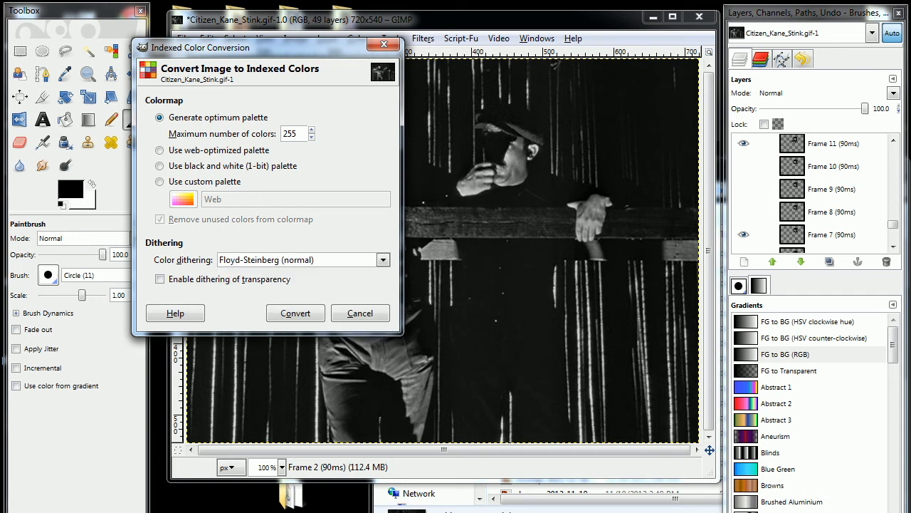
click(302, 313)
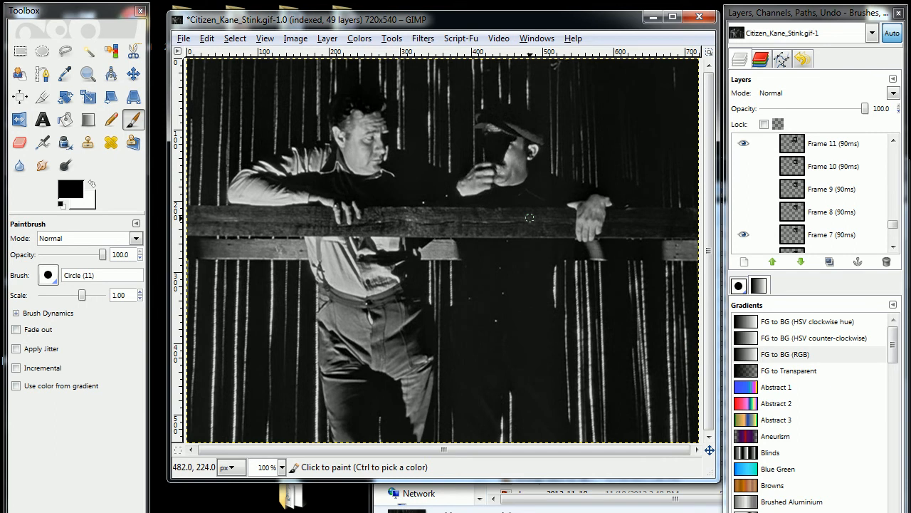
click(294, 37)
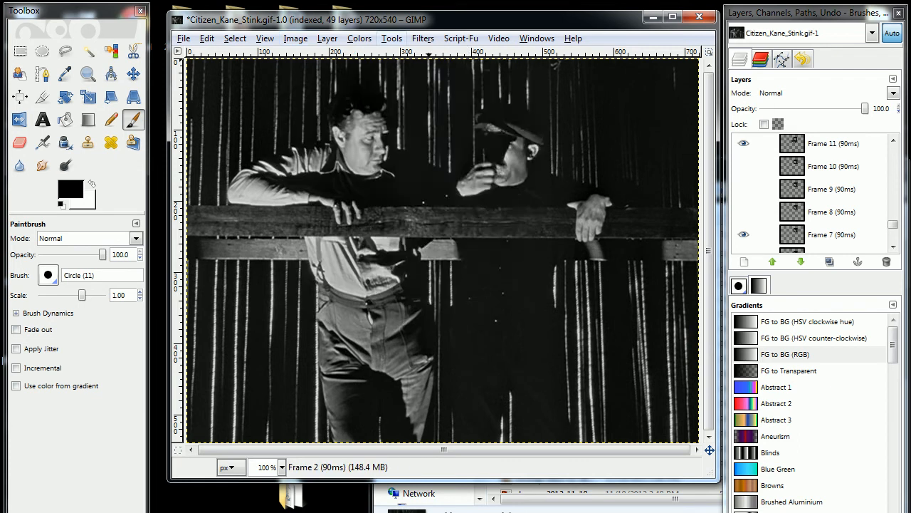
mouse_move(360, 38)
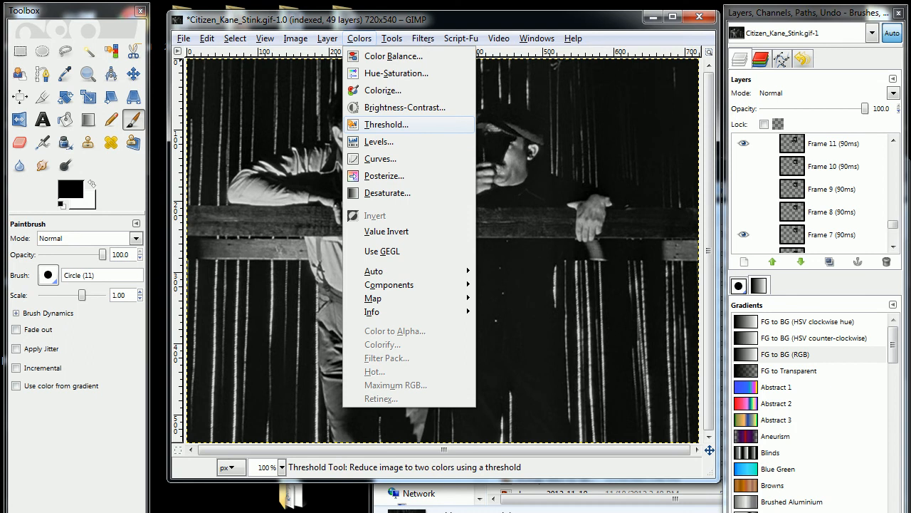
click(359, 39)
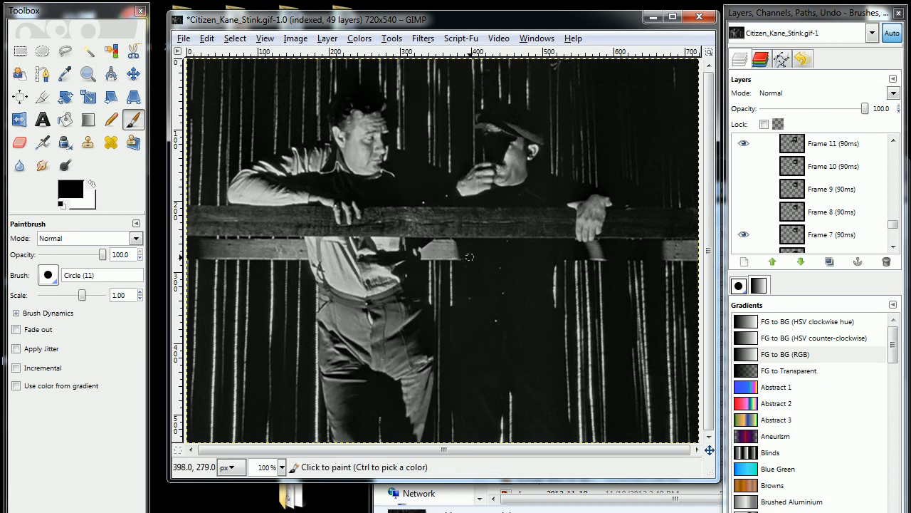
Start saving the image as Citizen_Kane_Stink_temp.gif, choosing to export it as an animation.
click(184, 39)
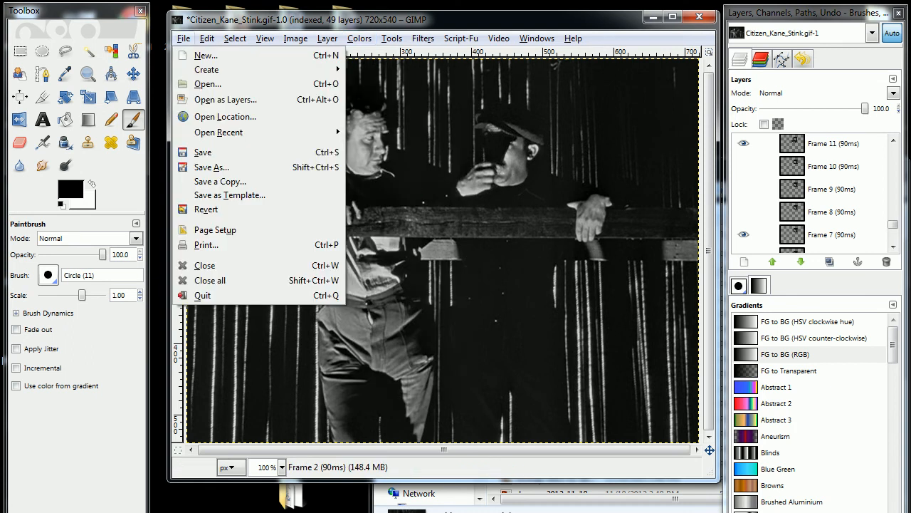
click(204, 164)
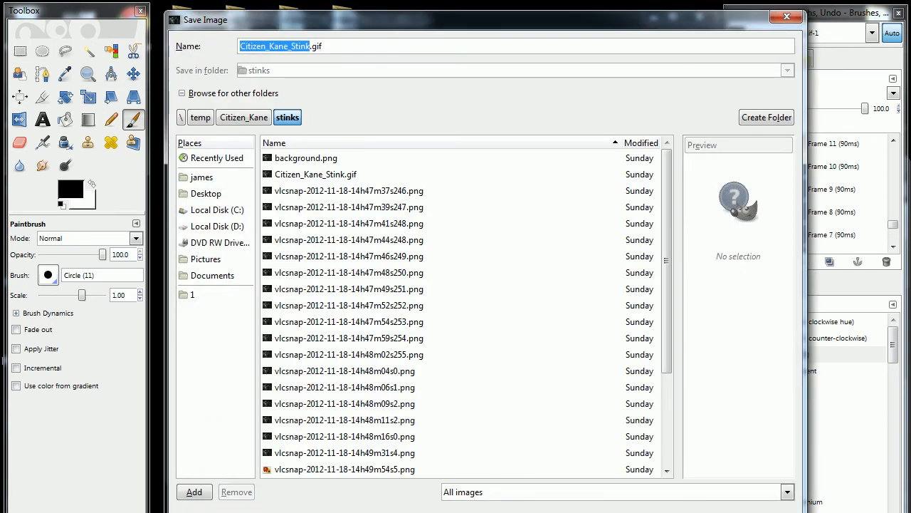
key(Right)
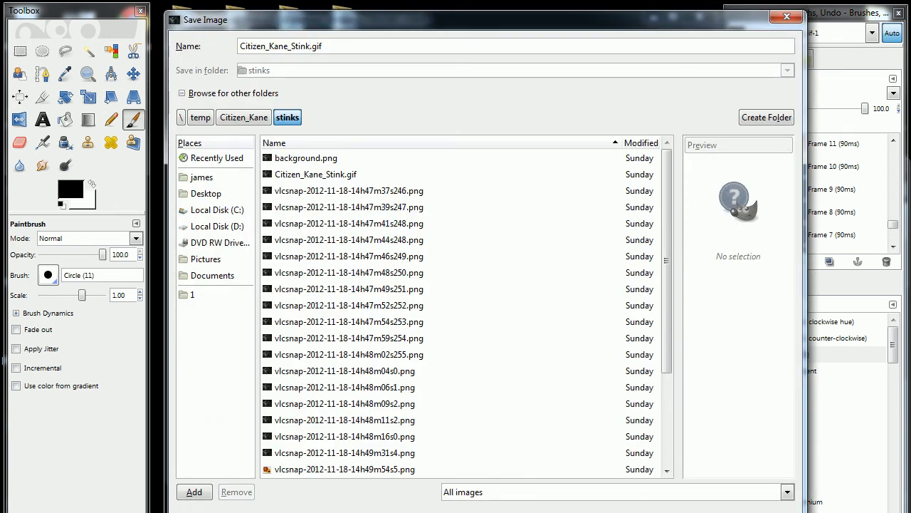
text(_temp)
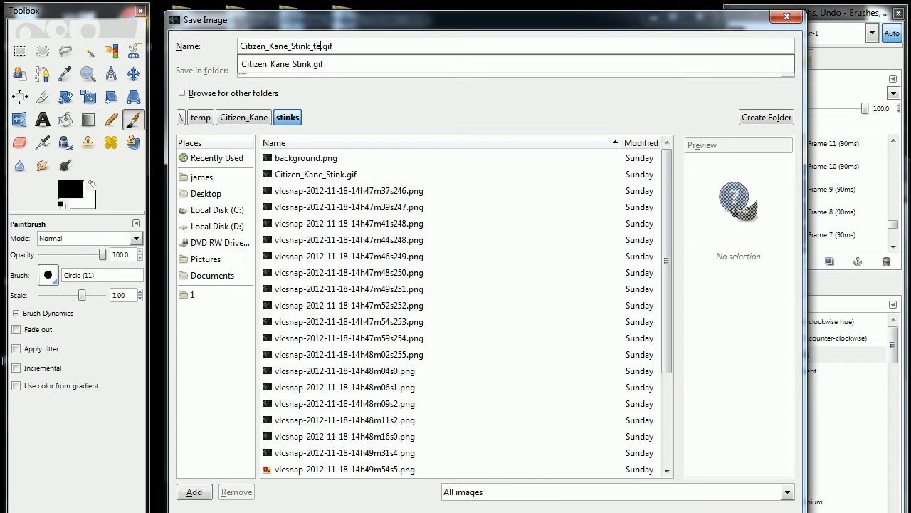
key(Return)
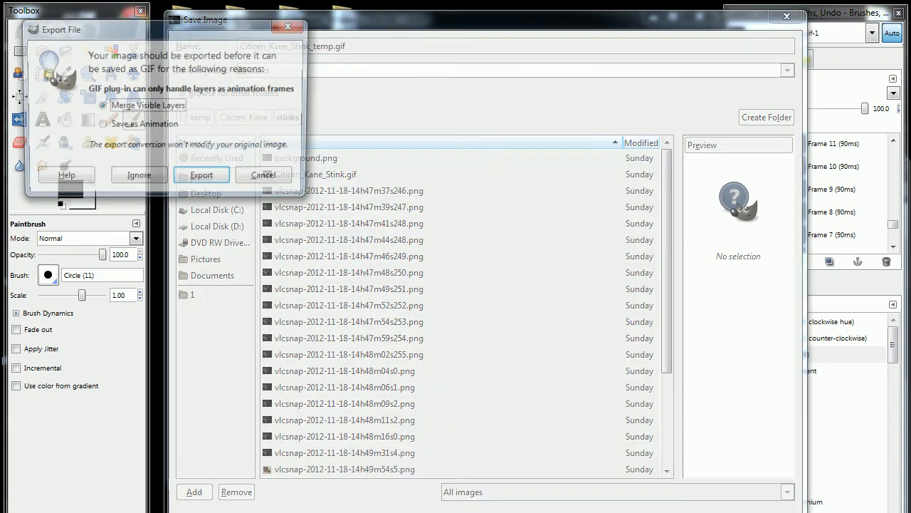
click(143, 125)
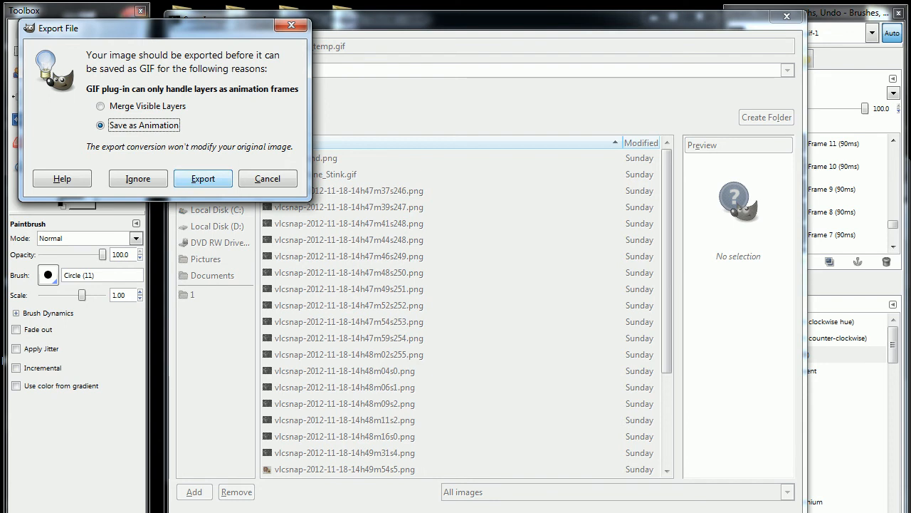
key(Return)
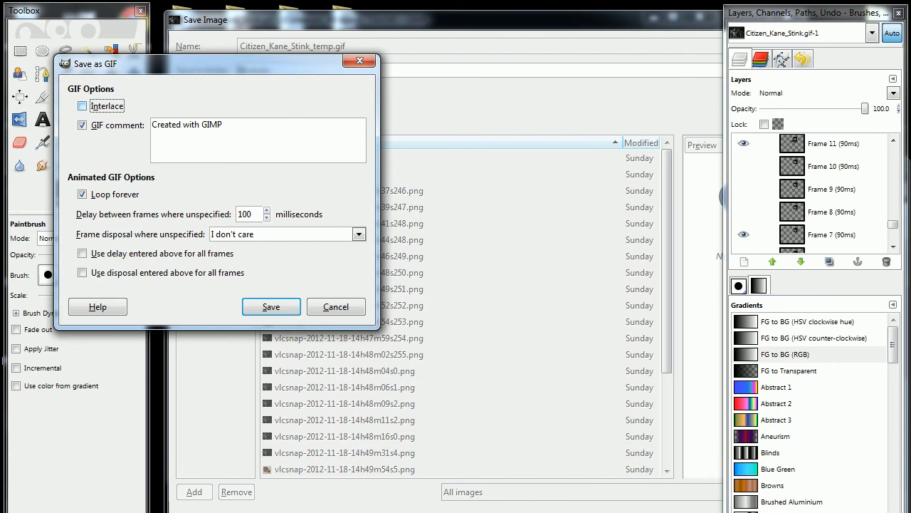
Examine the delay written in the Background layer's name in its layer attributes, and cancel without changing it.
triple_click(246, 131)
click(246, 130)
drag(893, 224, 893, 224)
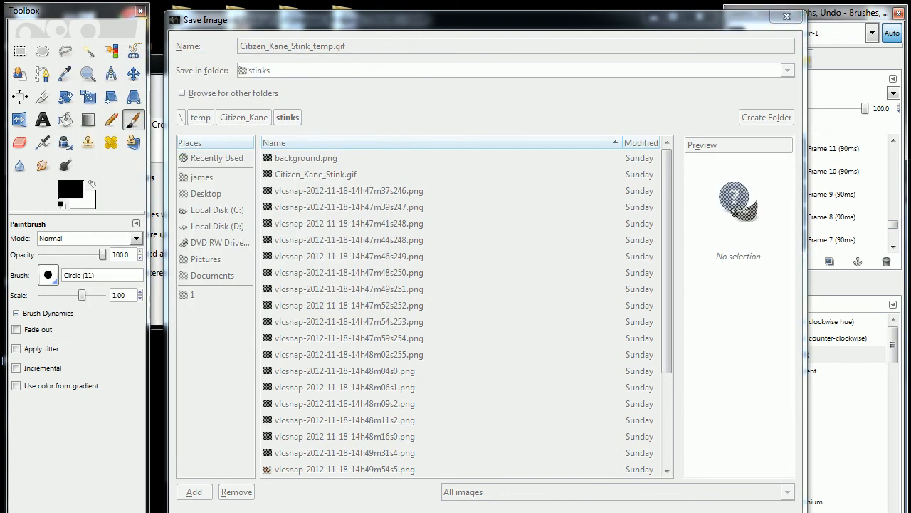
key(alt+Tab)
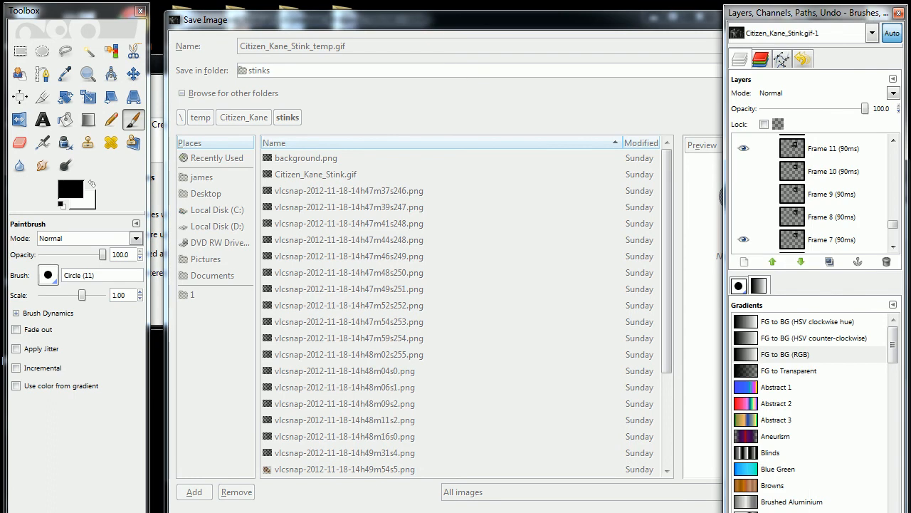
drag(893, 224, 893, 237)
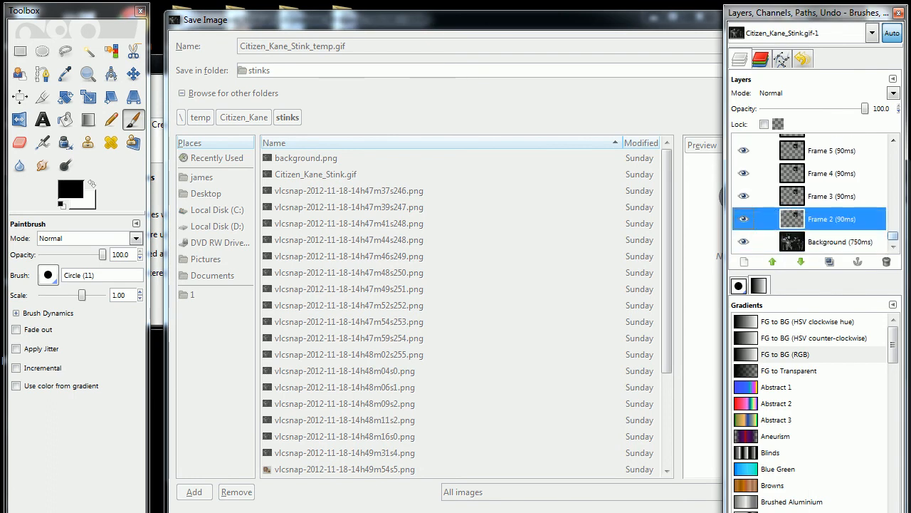
click(840, 242)
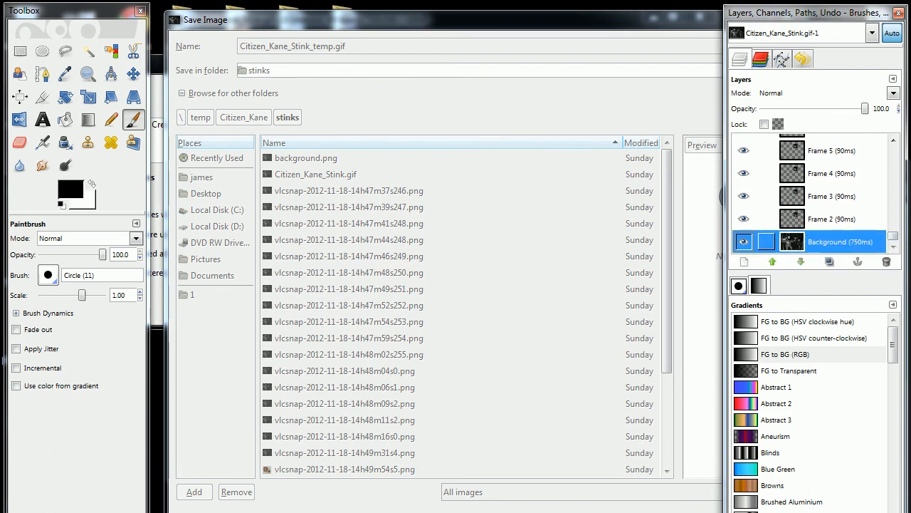
right_click(865, 242)
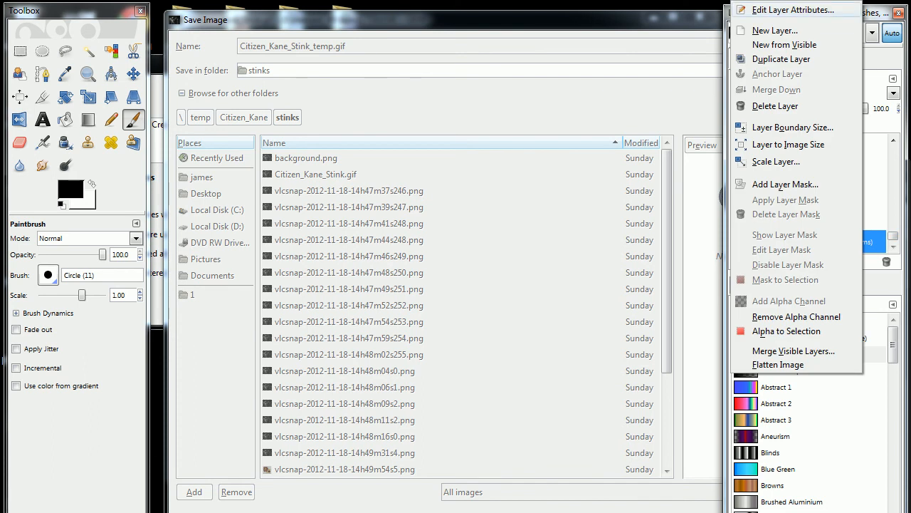
click(783, 9)
click(201, 138)
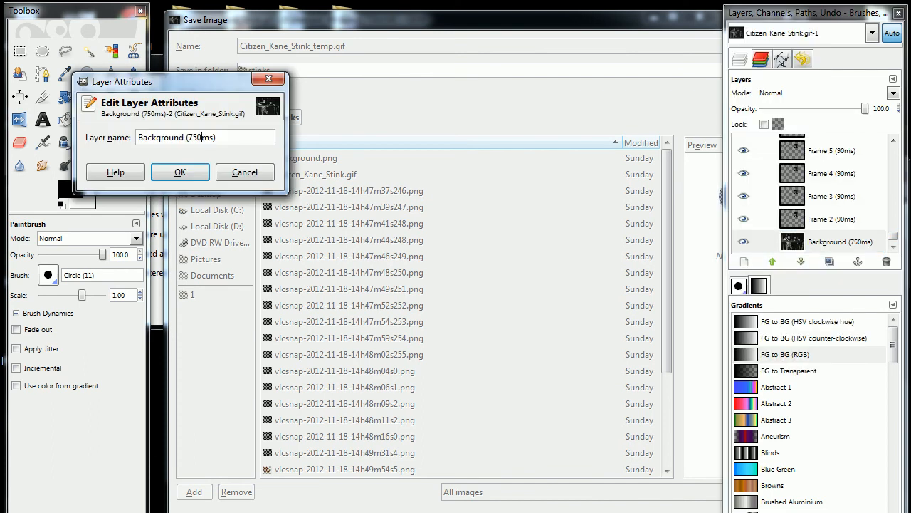
drag(201, 137, 188, 137)
click(210, 138)
click(245, 173)
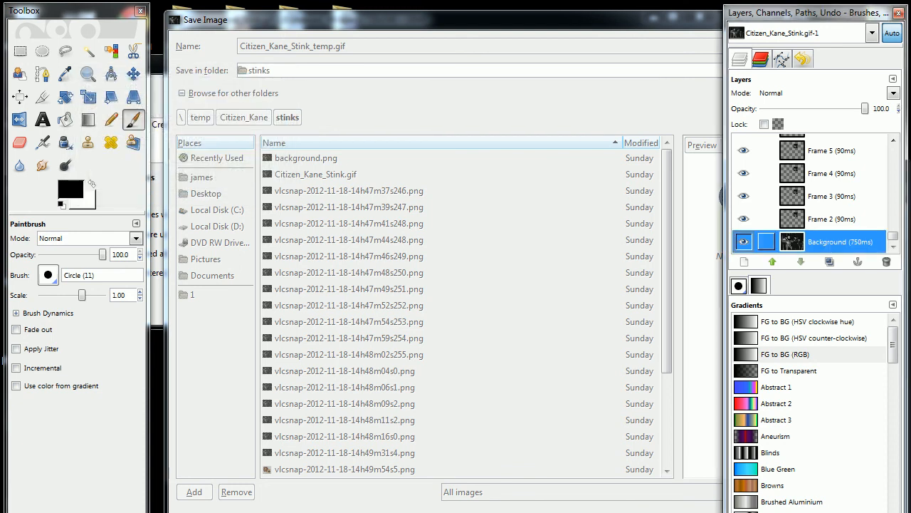
Set the delay between frames where unspecified to 88 milliseconds in the GIF options, and cancel the save.
mouse_move(892, 235)
mouse_down()
mouse_move(893, 151)
mouse_move(893, 236)
mouse_up()
drag(157, 64, 219, 75)
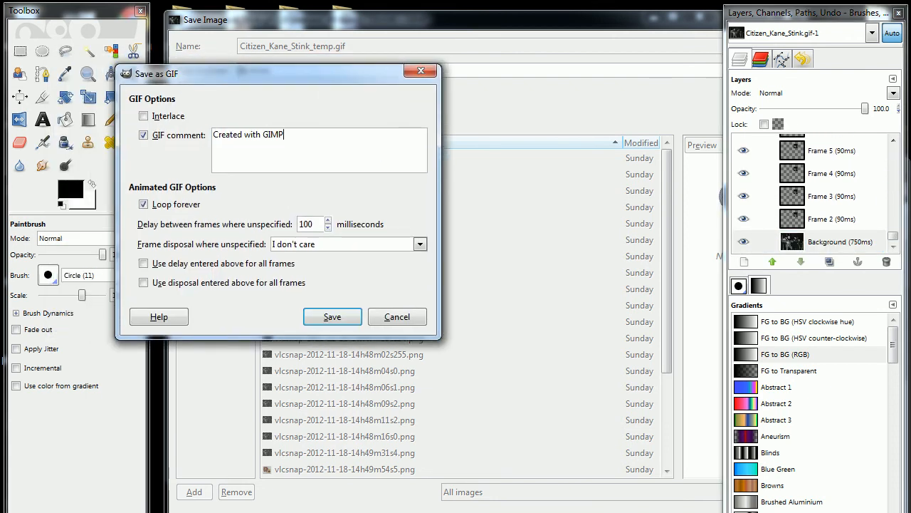
key(ctrl+a)
text(88)
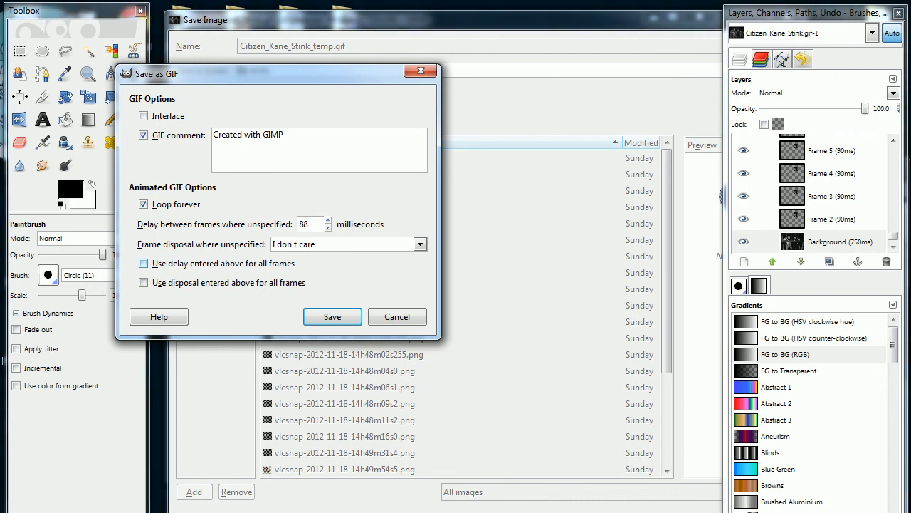
double_click(304, 224)
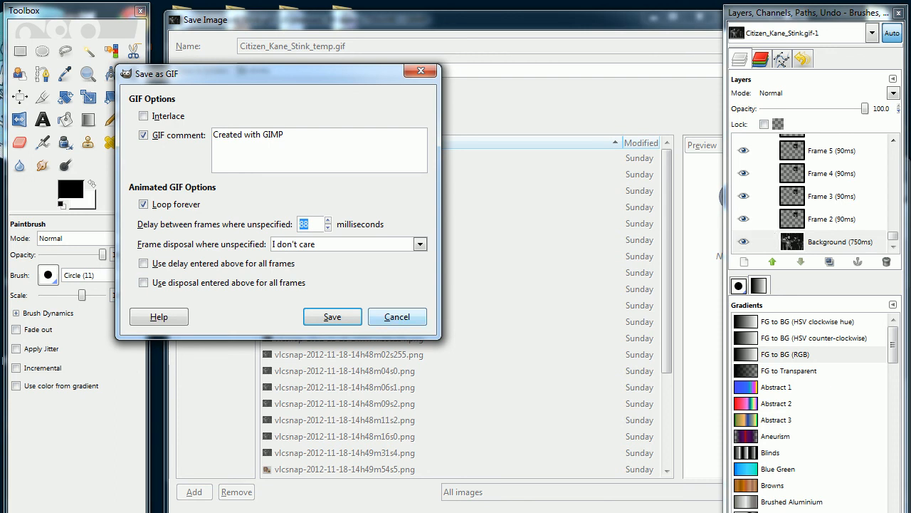
key(Tab)
key(Tab)
key(Tab)
key(Tab)
key(Tab)
key(Tab)
key(Return)
key(Escape)
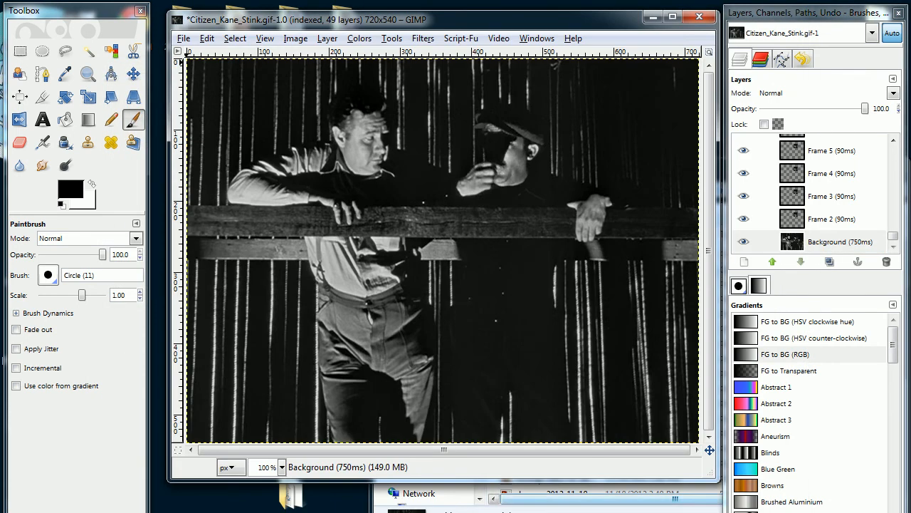
Switch to the stinks folder in Windows Explorer to check the Citizen_Kane_Stink GIF's file size, and return to GIMP.
key(alt+Tab)
key(F2)
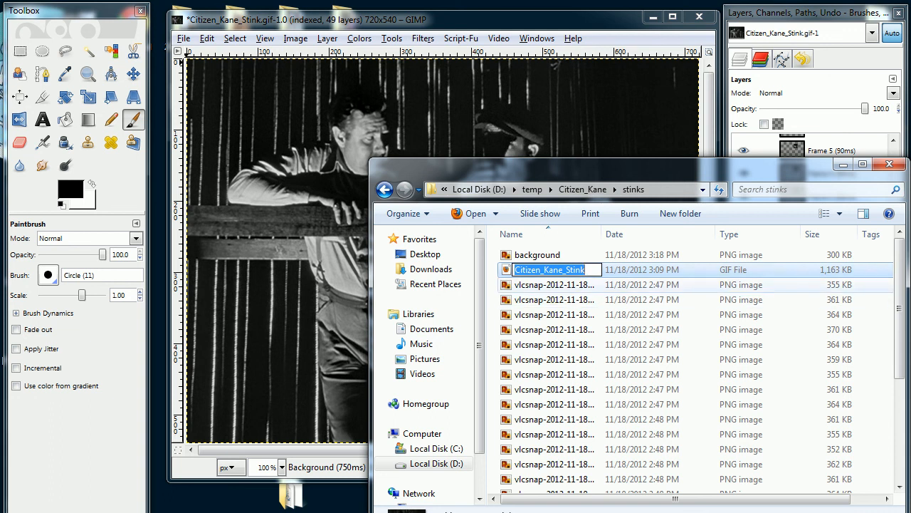
click(555, 285)
click(550, 270)
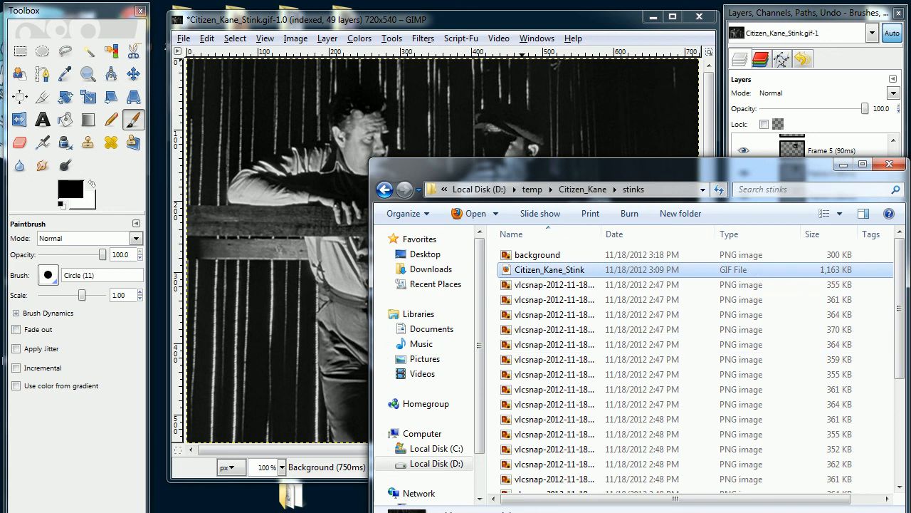
click(372, 20)
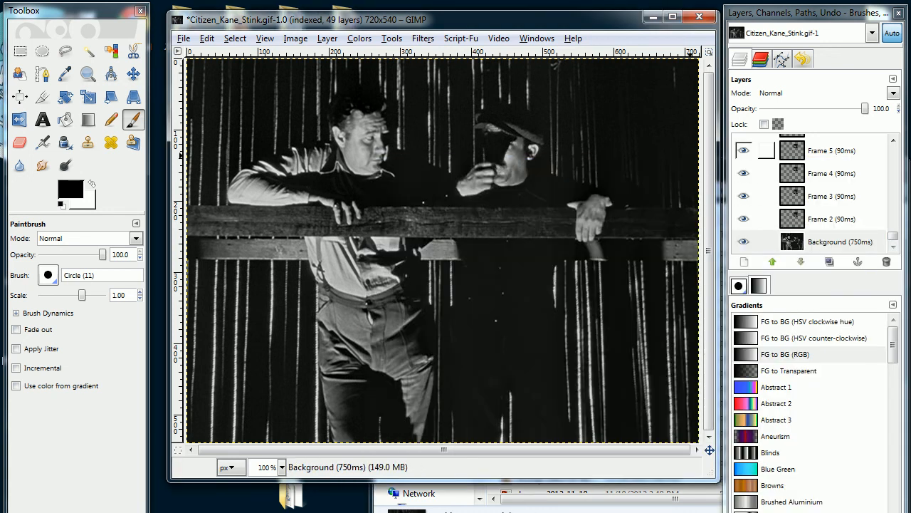
Toggle the Frame 16 layer's visibility, leave the Frame 15 and Frame 16 layers hidden, and select Frame 15.
scroll(744, 195, up, 3)
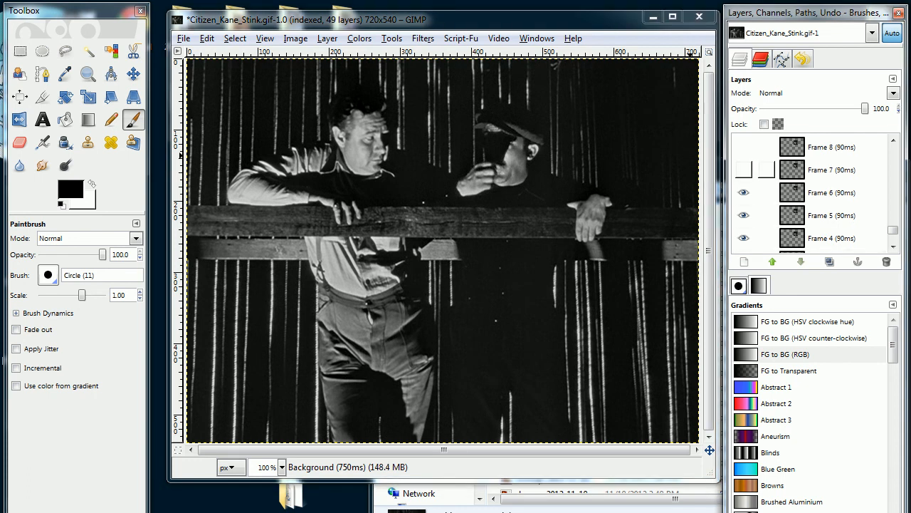
scroll(744, 200, up, 6)
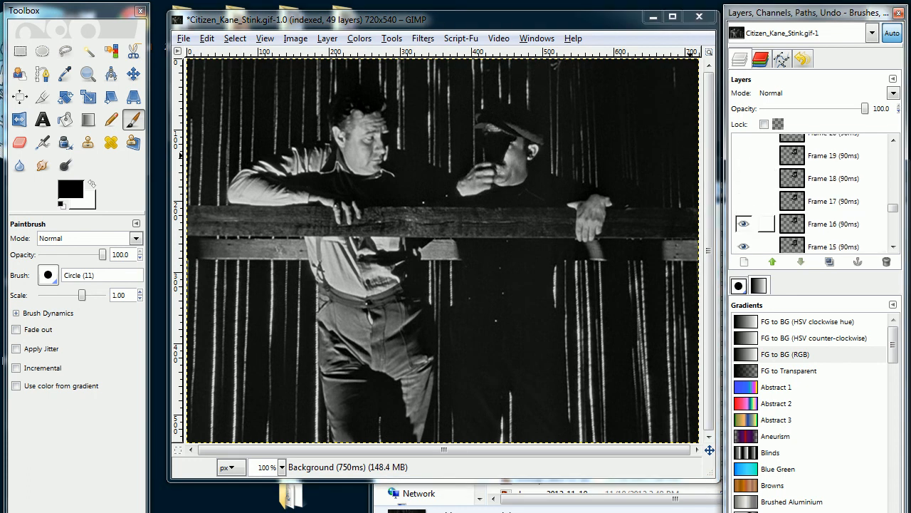
click(744, 223)
click(744, 224)
scroll(743, 224, down, 1)
click(744, 225)
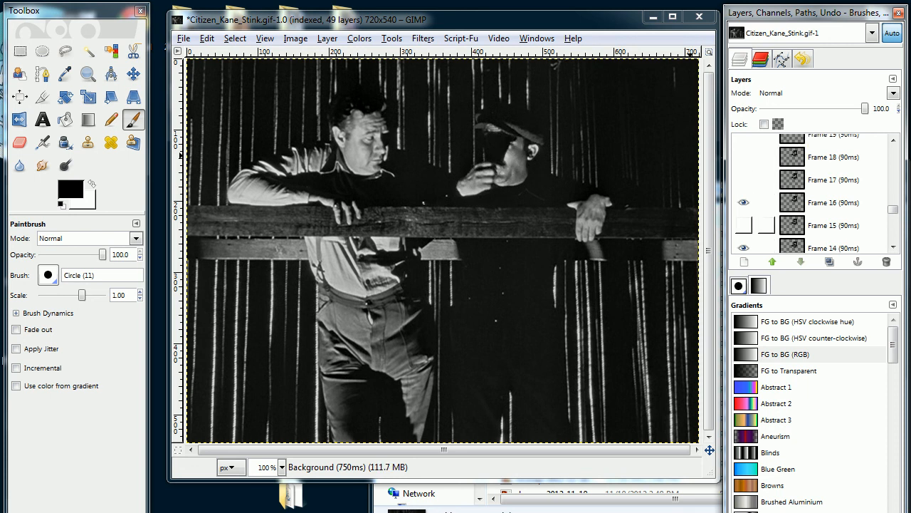
scroll(743, 225, down, 1)
click(744, 181)
click(743, 181)
click(744, 181)
click(743, 181)
click(743, 181)
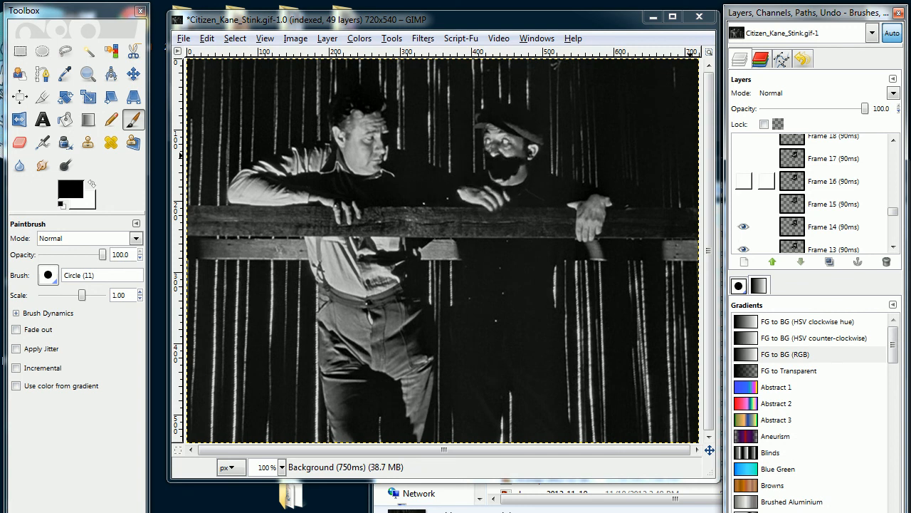
right_click(818, 203)
click(728, 106)
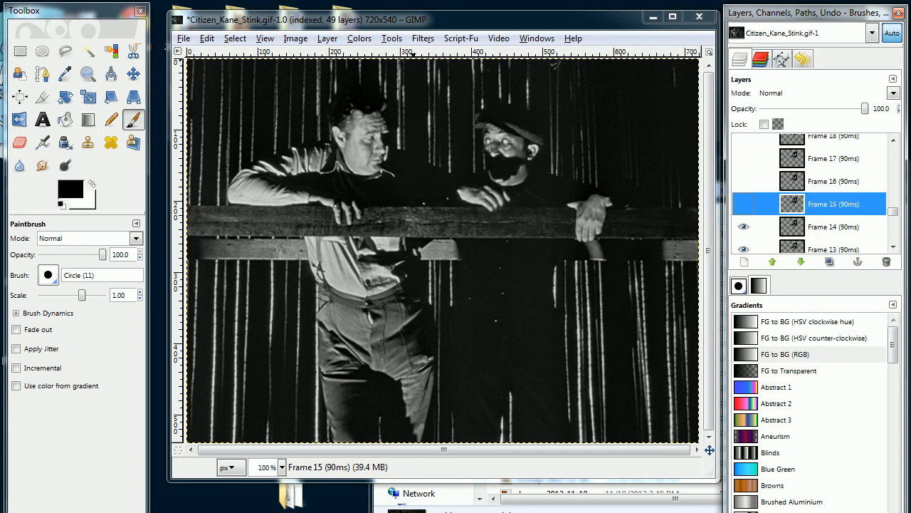
Try a width of 500 pixels with the proportional height of 375 in Scale Image, and cancel the scaling.
click(327, 38)
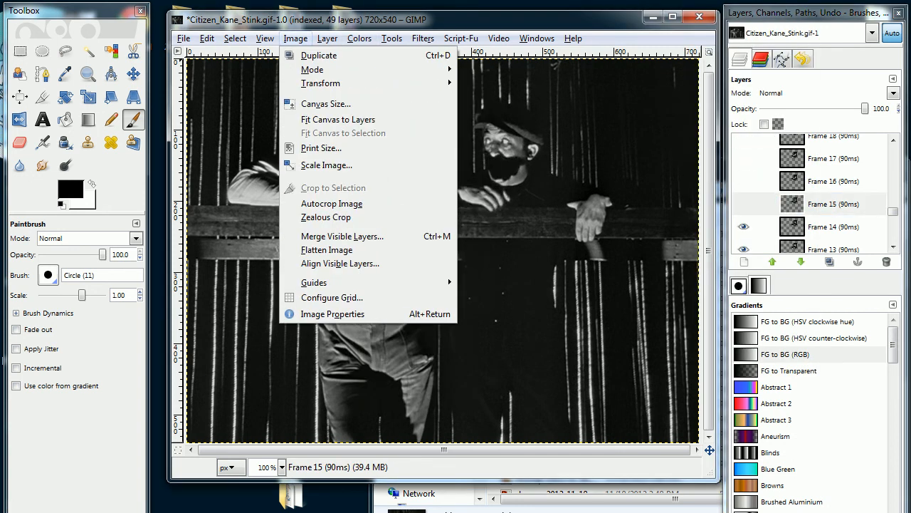
click(327, 164)
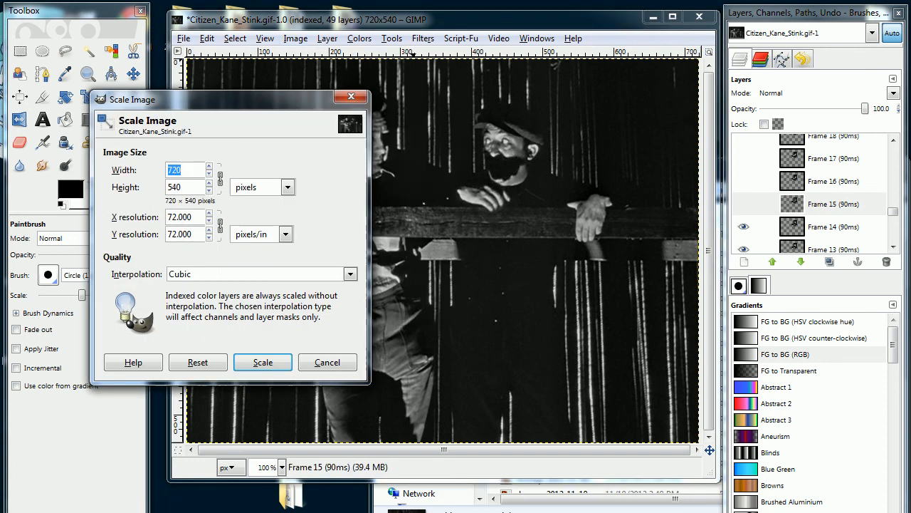
text(500)
key(Tab)
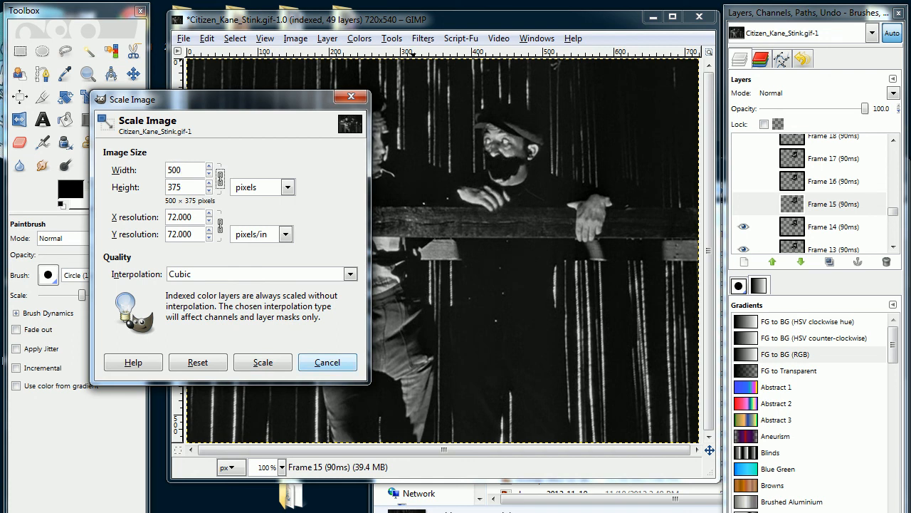
click(328, 362)
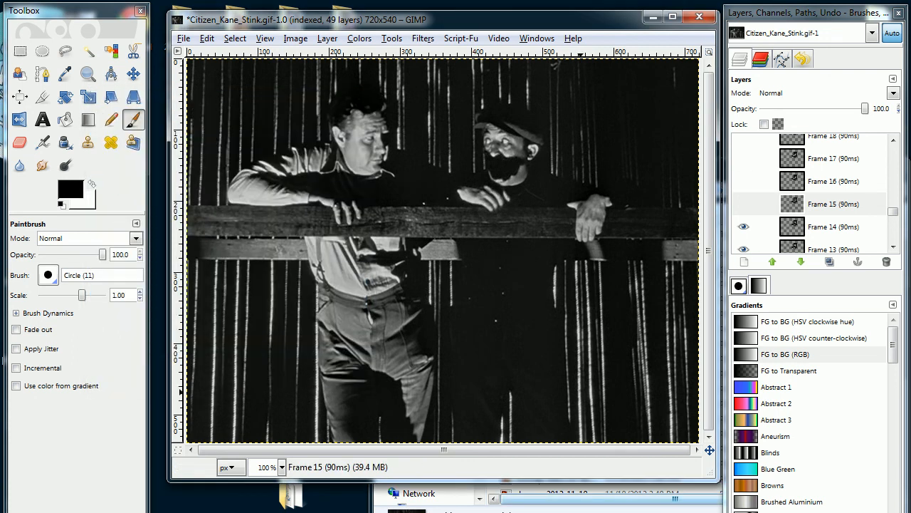